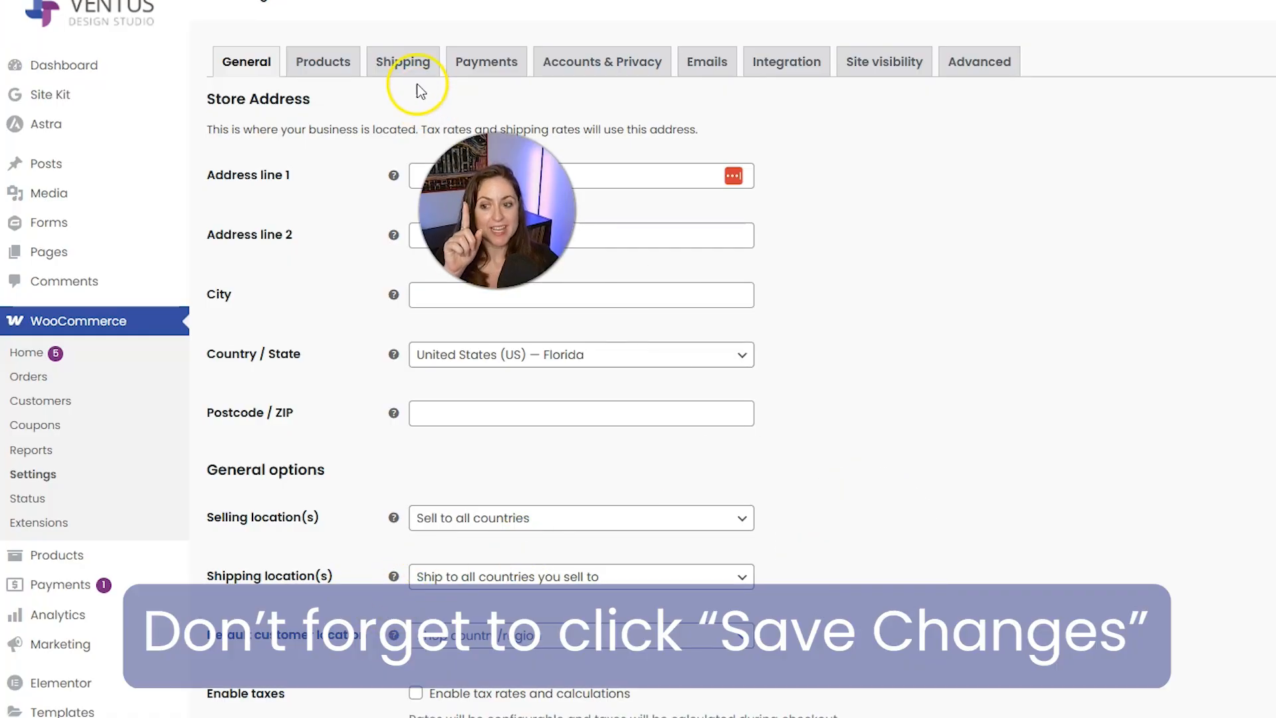
Create a new shipping zone named Florida in the shipping settings and assign it the region Florida, United States (US)
{"action": "left_click", "coordinate": [417, 53]}
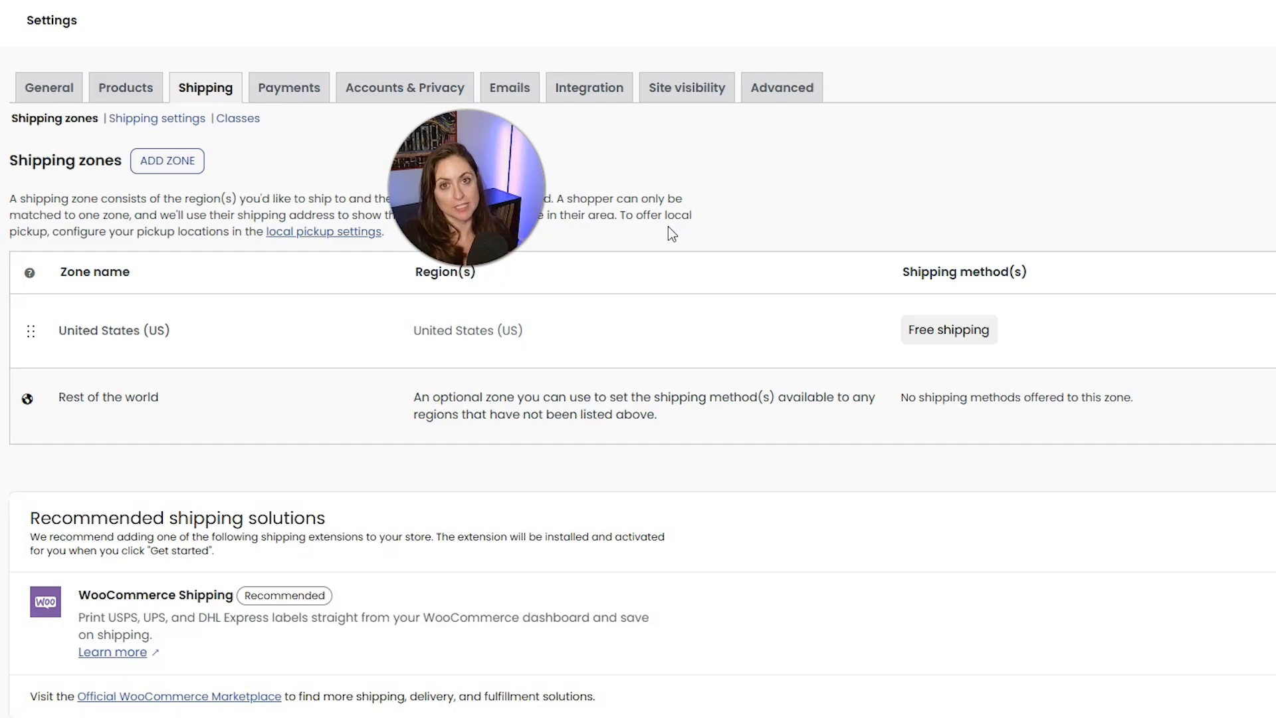
{"action": "left_click", "coordinate": [185, 163]}
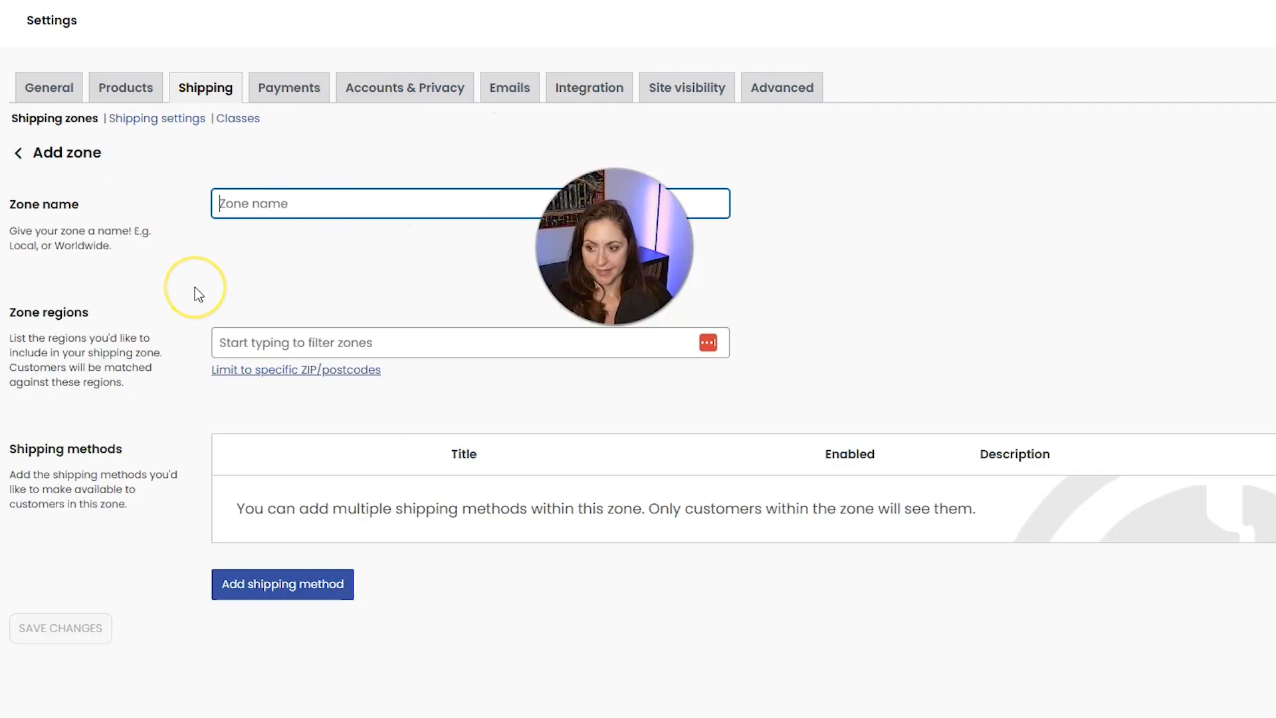
{"action": "type", "text": "Florida"}
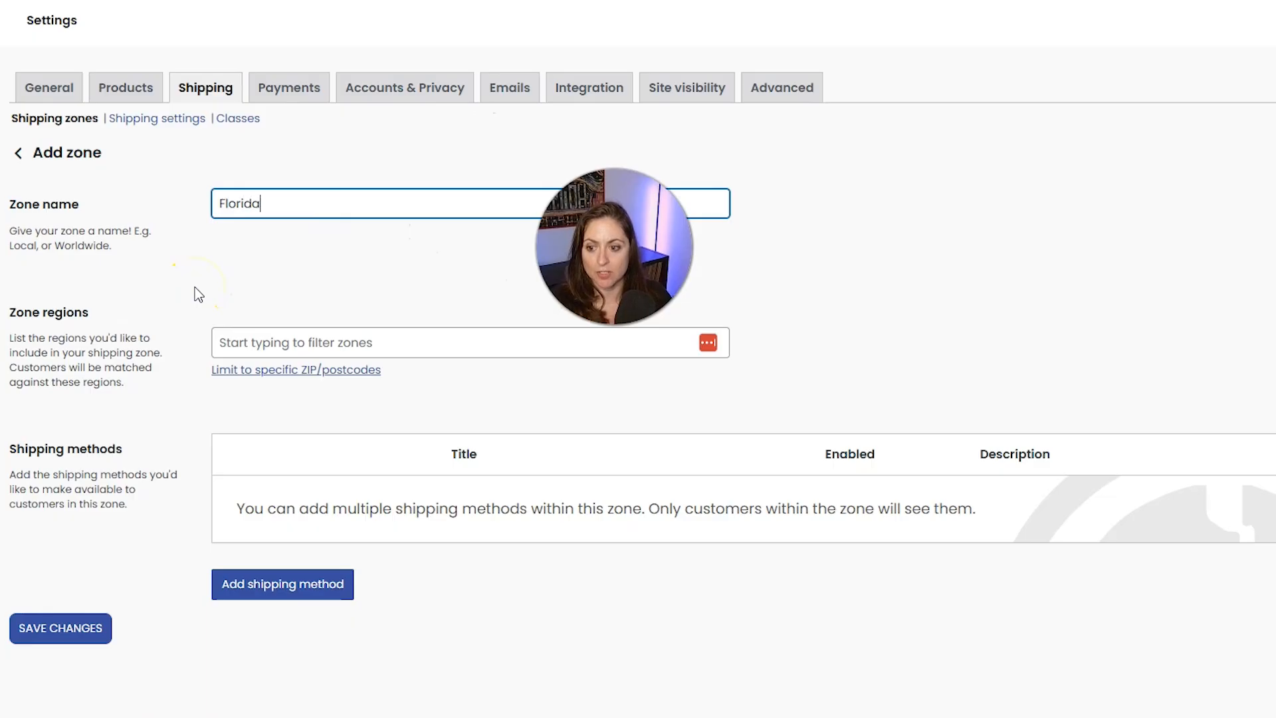
{"action": "left_click", "coordinate": [231, 331]}
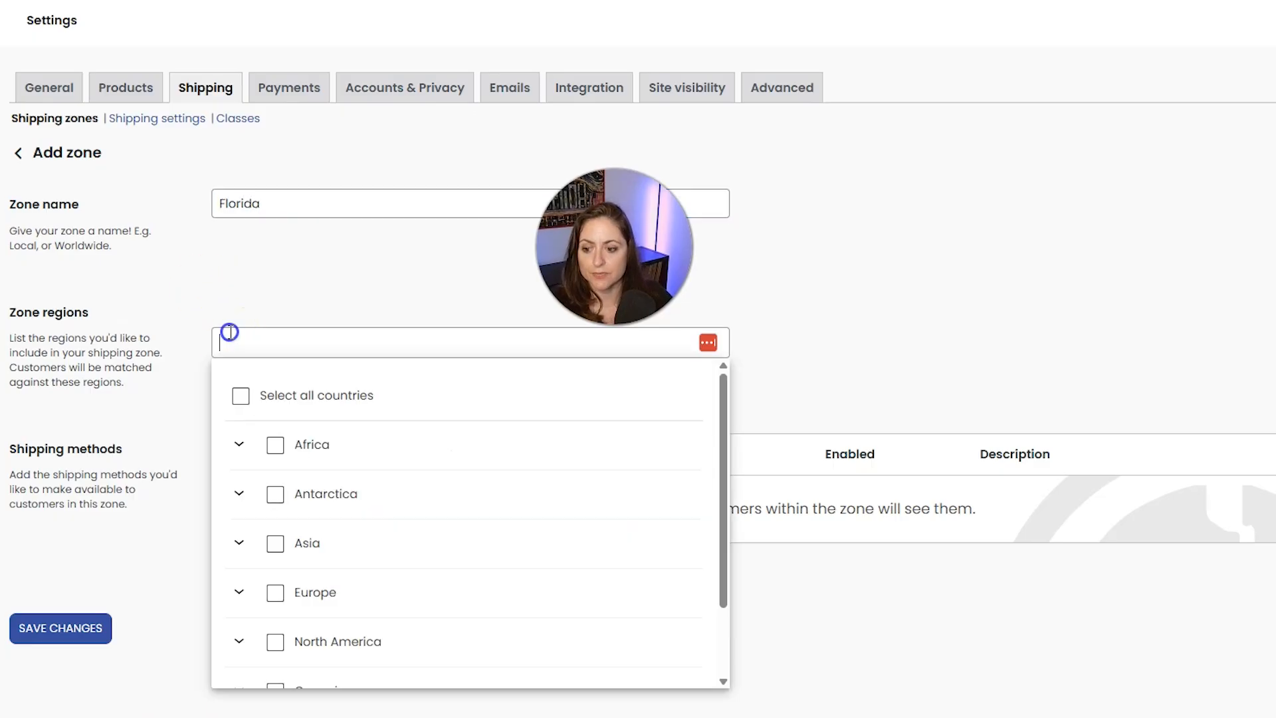
{"action": "type", "text": "flori"}
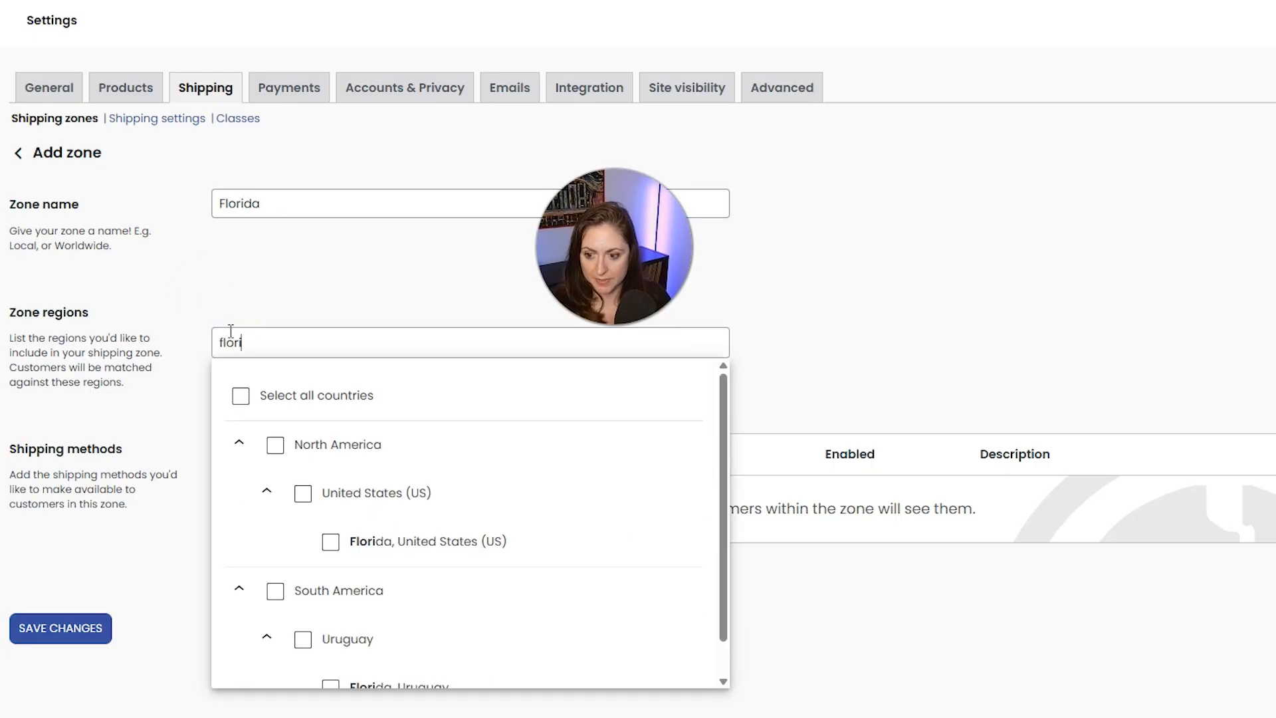
{"action": "left_click", "coordinate": [334, 543]}
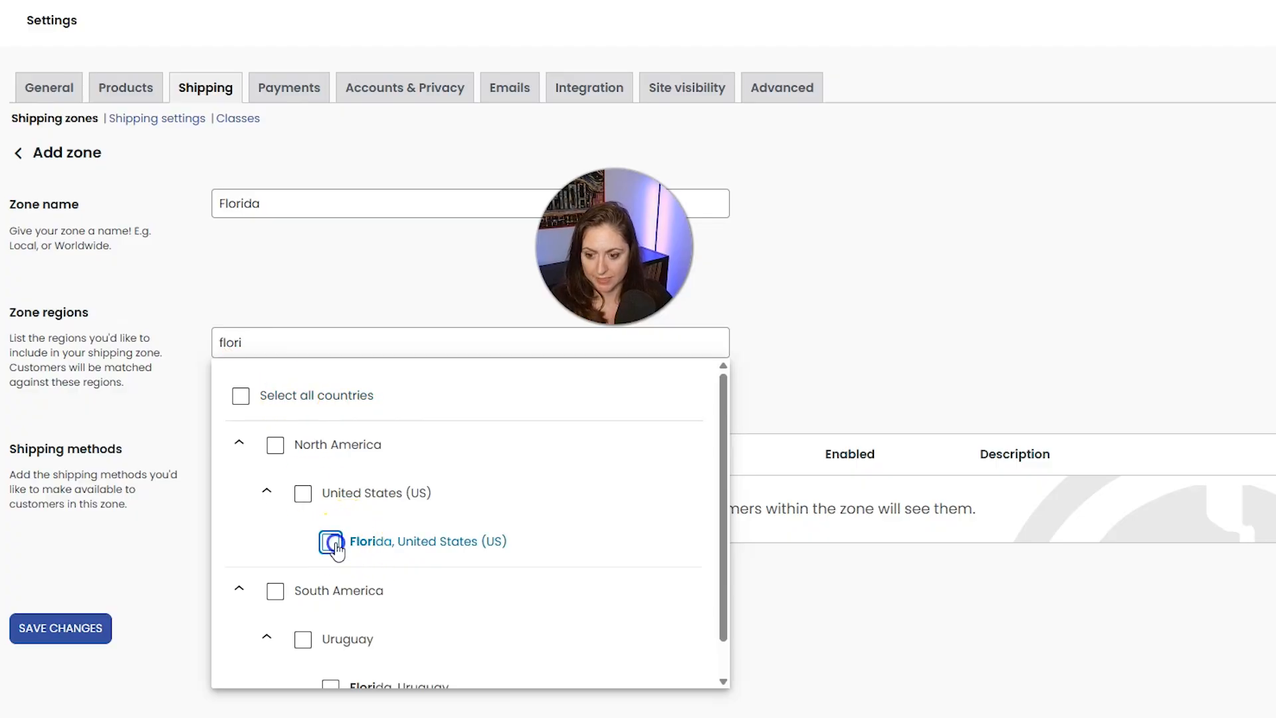
{"action": "left_click", "coordinate": [175, 493]}
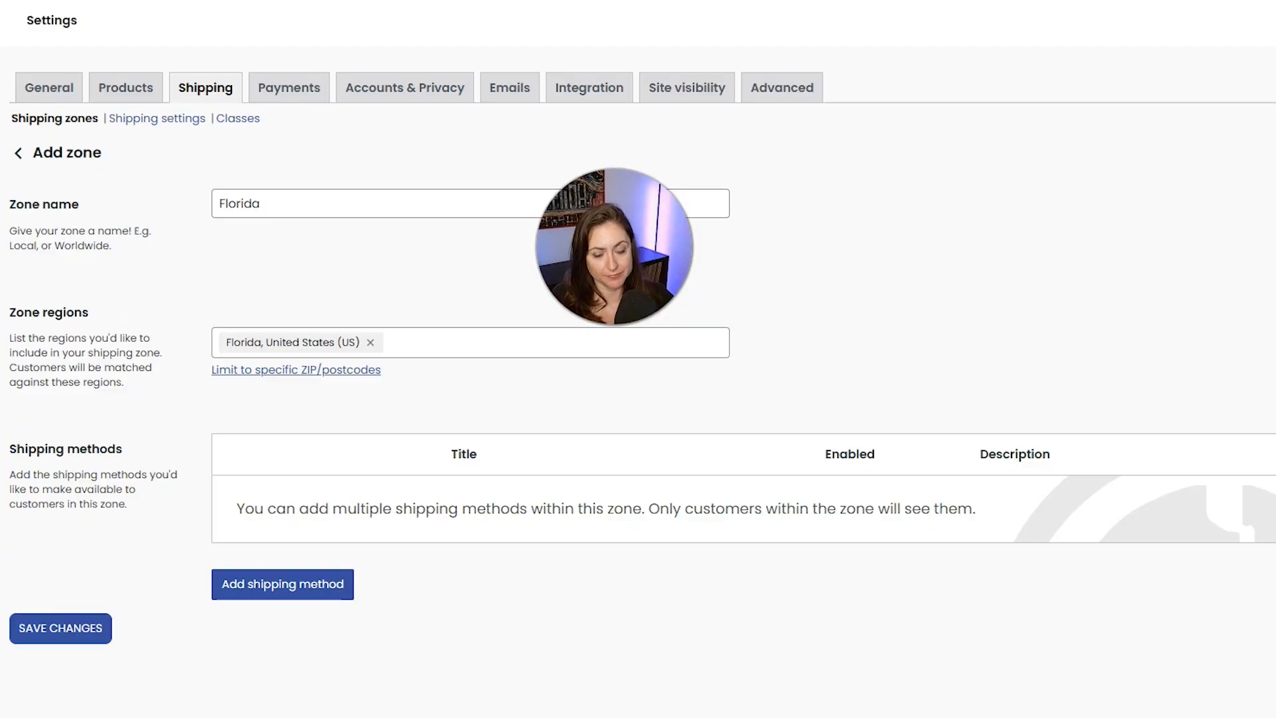
Add a flat rate shipping method with a cost of $10.00 to the Florida zone
{"action": "left_click", "coordinate": [332, 599]}
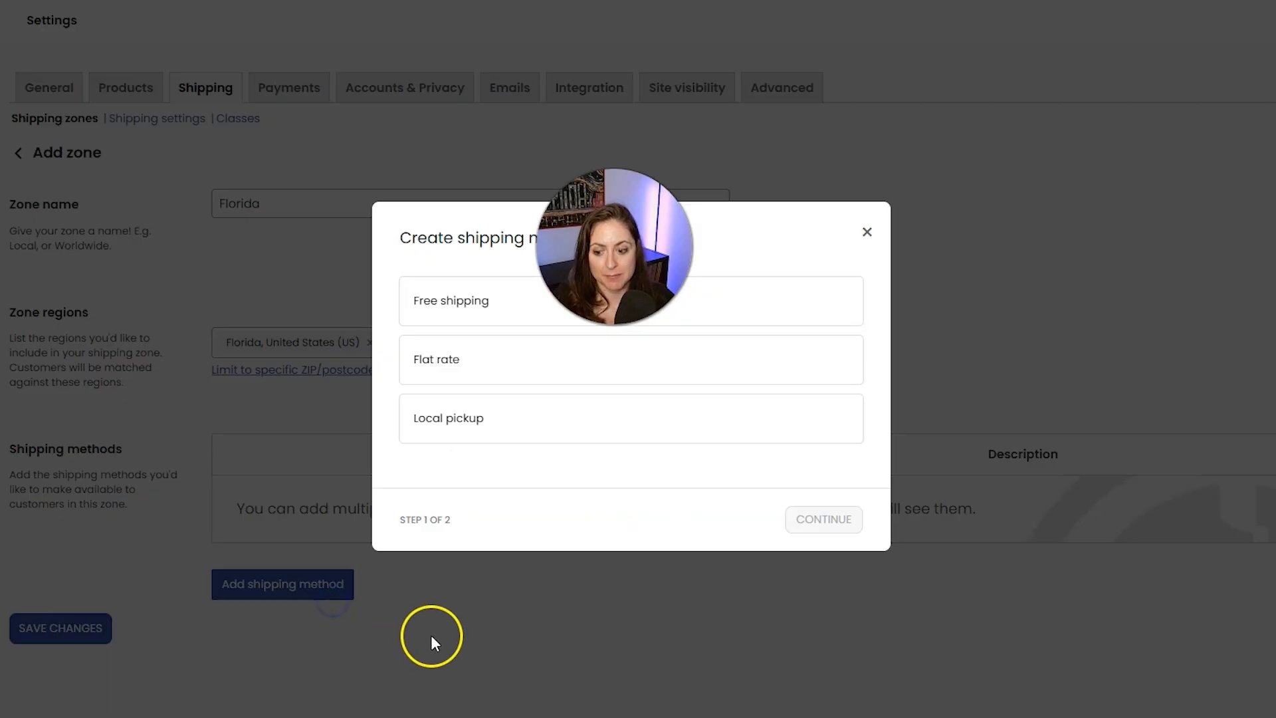
{"action": "left_click", "coordinate": [476, 352]}
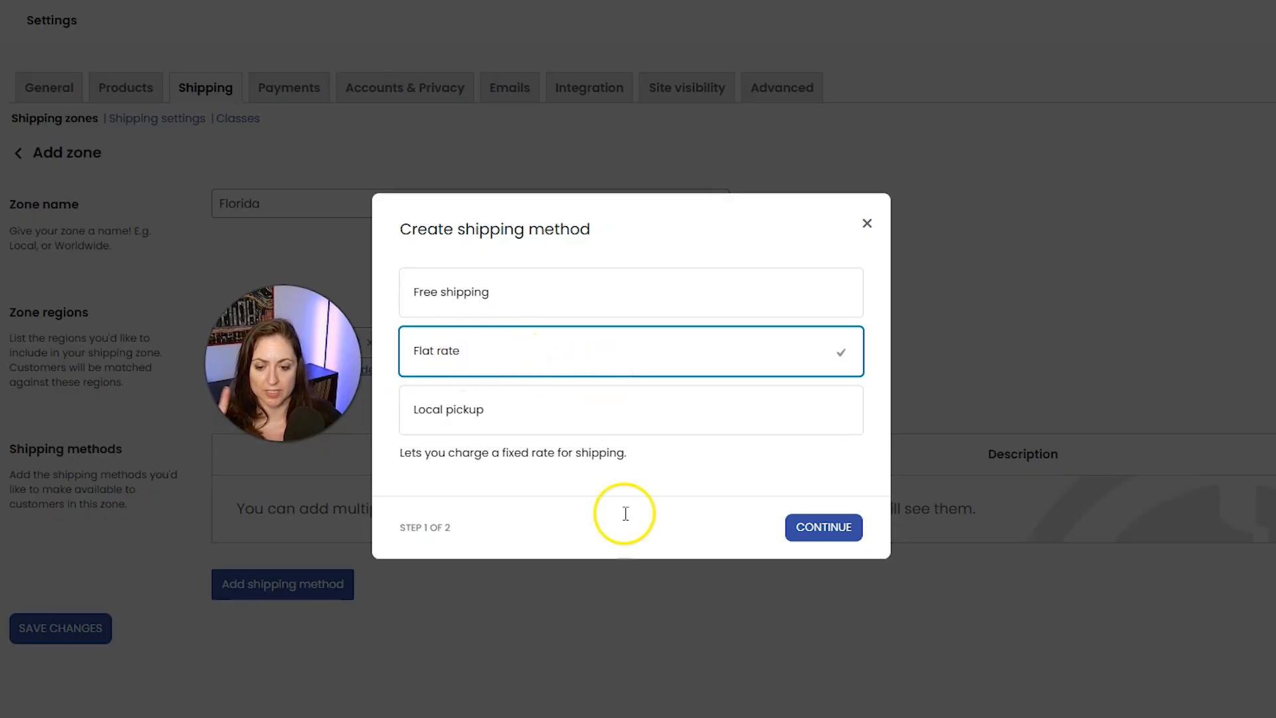
{"action": "left_click", "coordinate": [824, 537]}
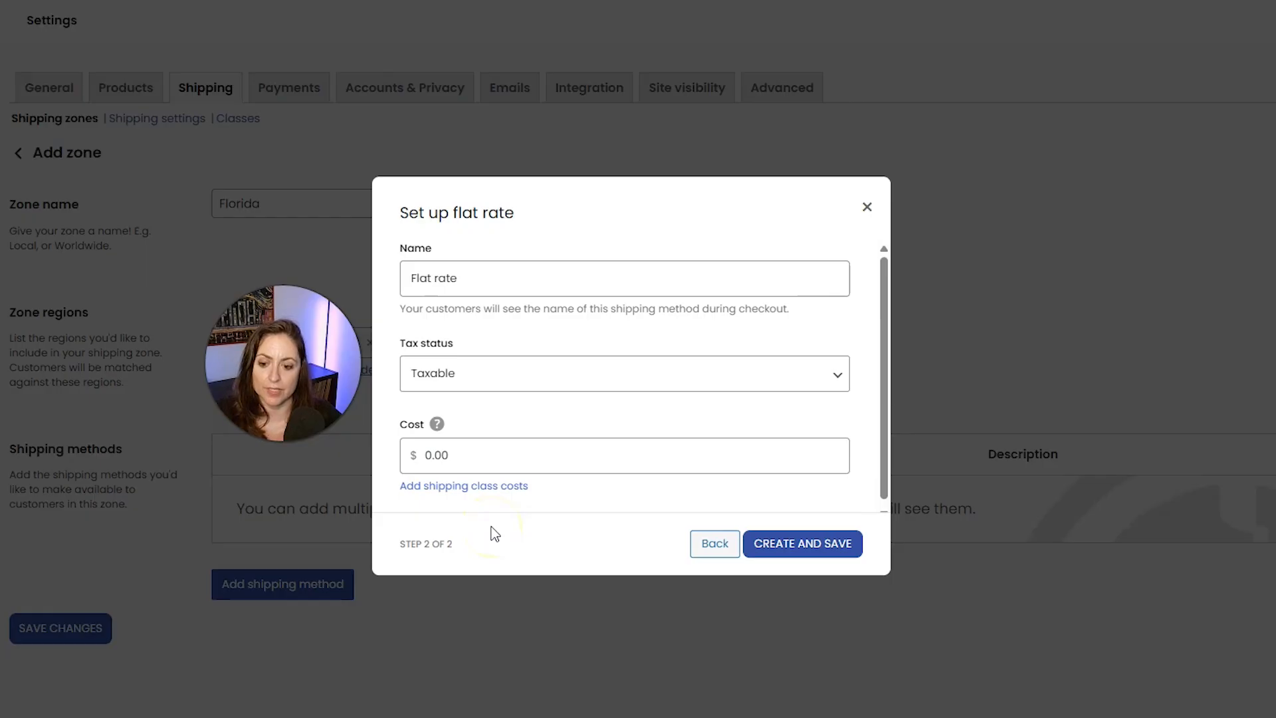
{"action": "left_click", "coordinate": [468, 452]}
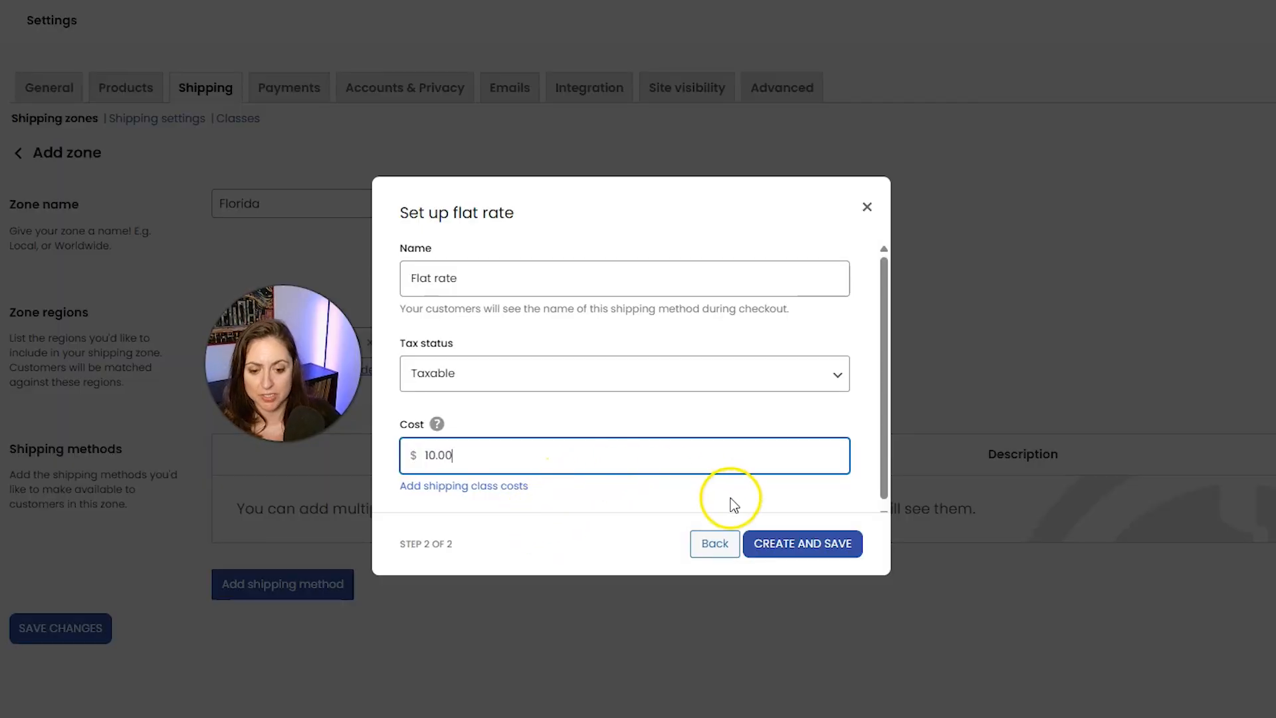
{"action": "left_click", "coordinate": [784, 547]}
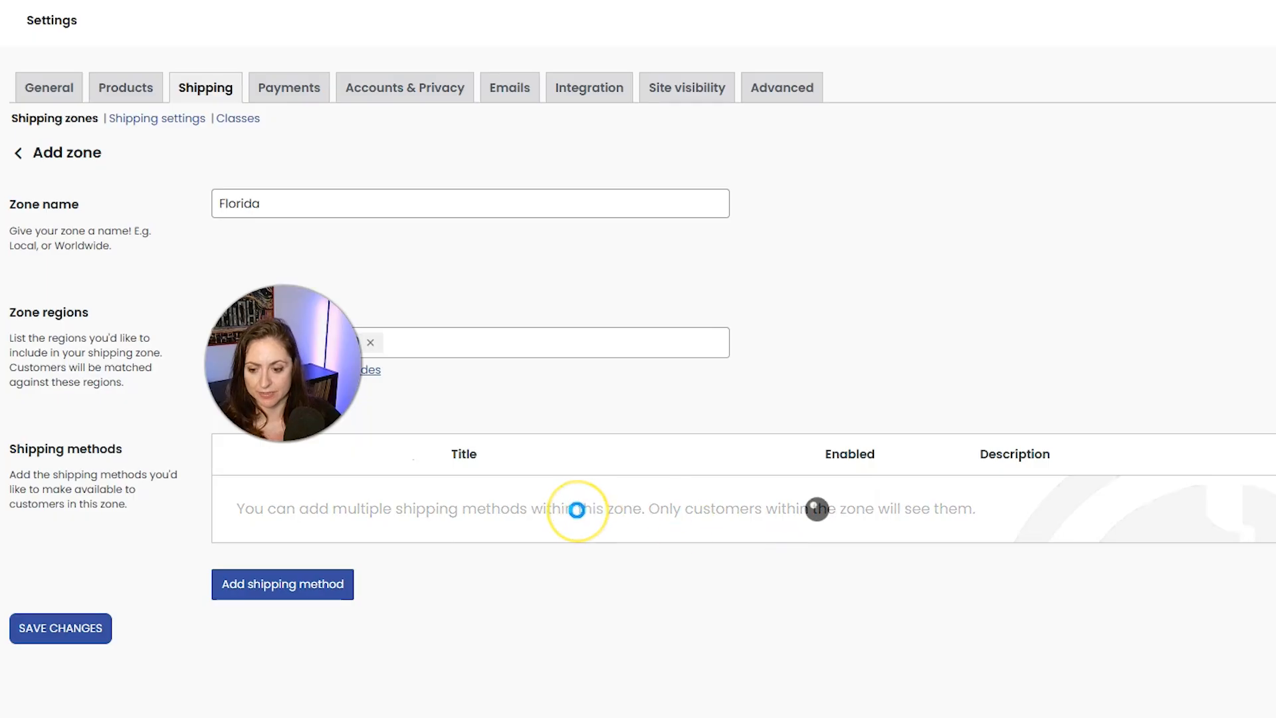
Add a free shipping method to the Florida zone that requires a minimum order amount of $20.00
{"action": "left_click", "coordinate": [223, 578]}
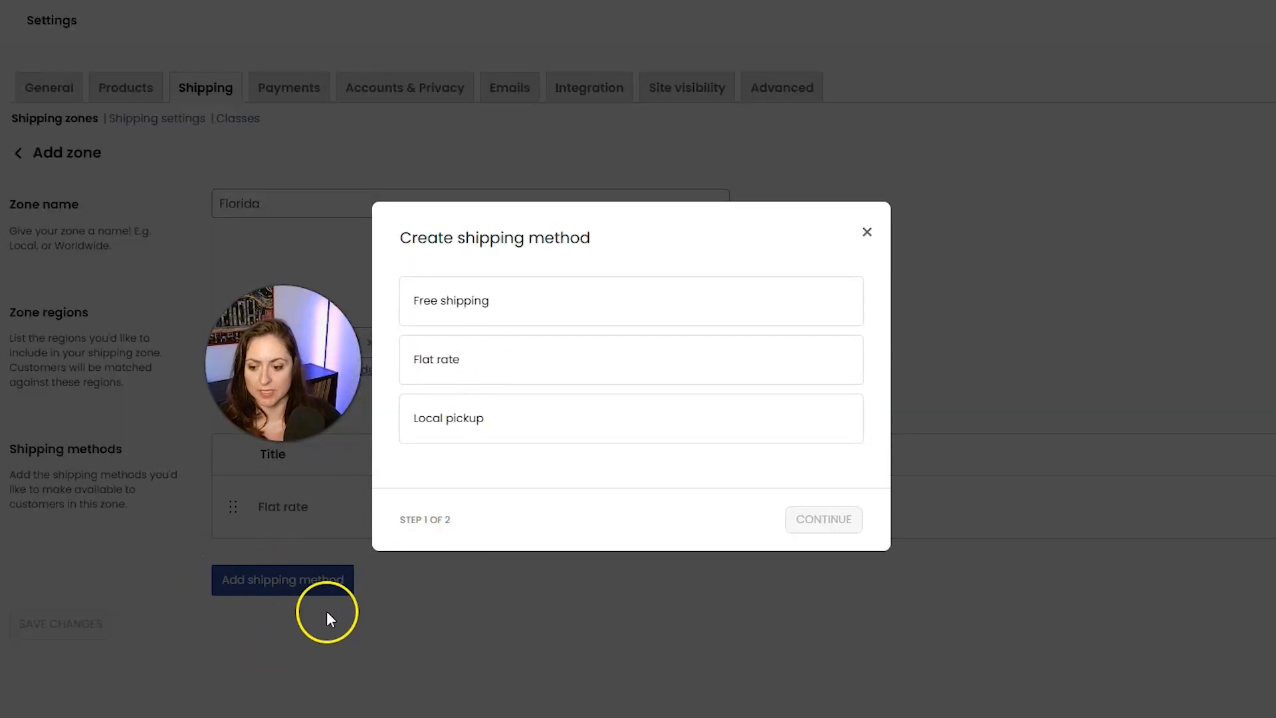
{"action": "left_click", "coordinate": [491, 316]}
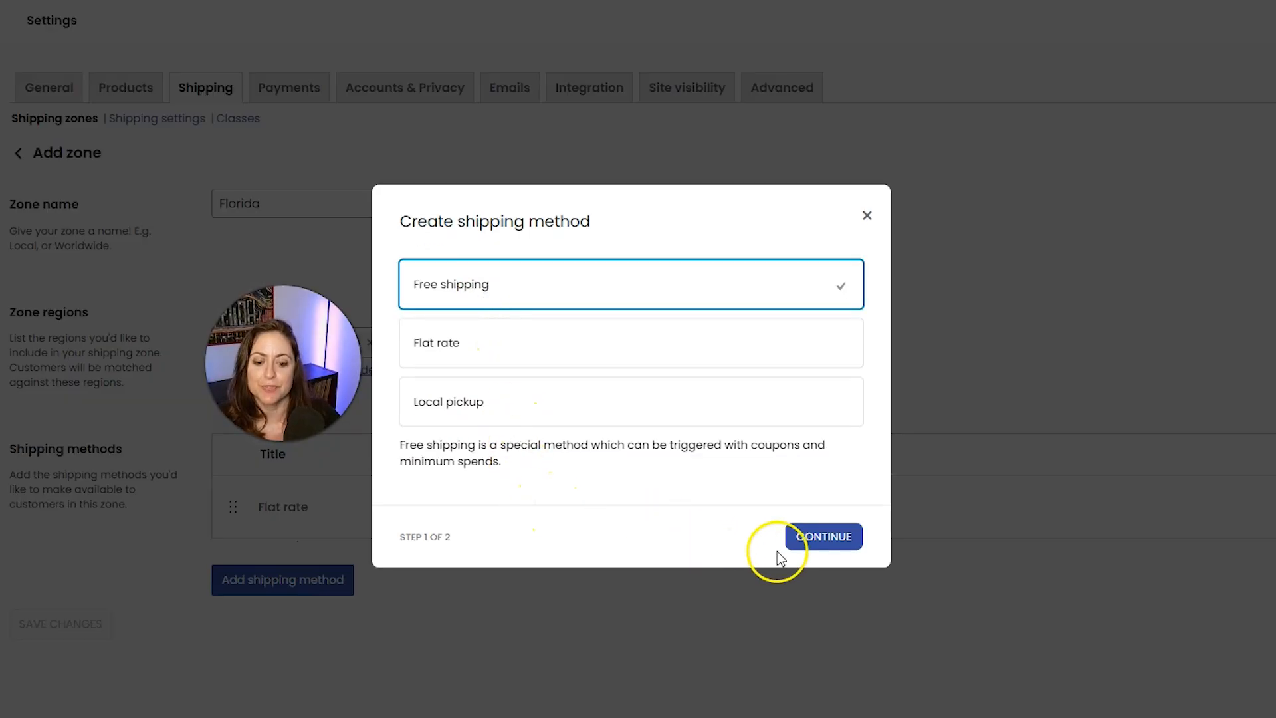
{"action": "left_click", "coordinate": [824, 536]}
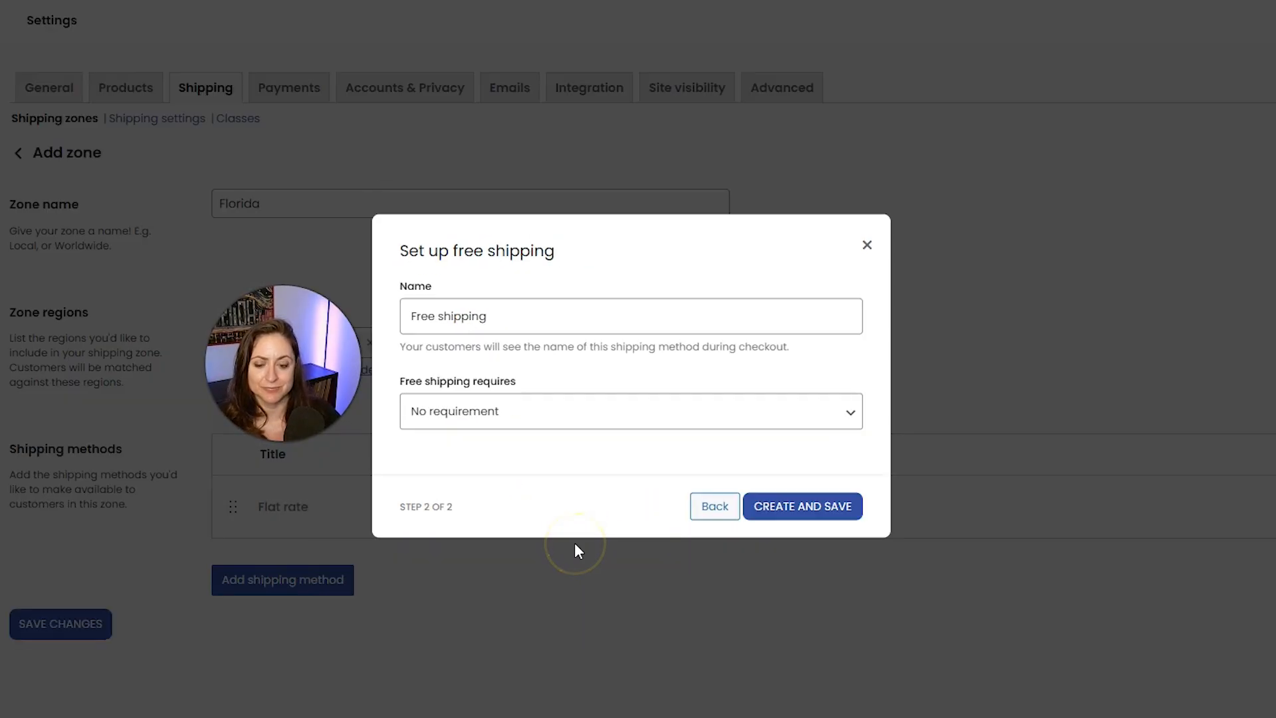
{"action": "left_click", "coordinate": [514, 419]}
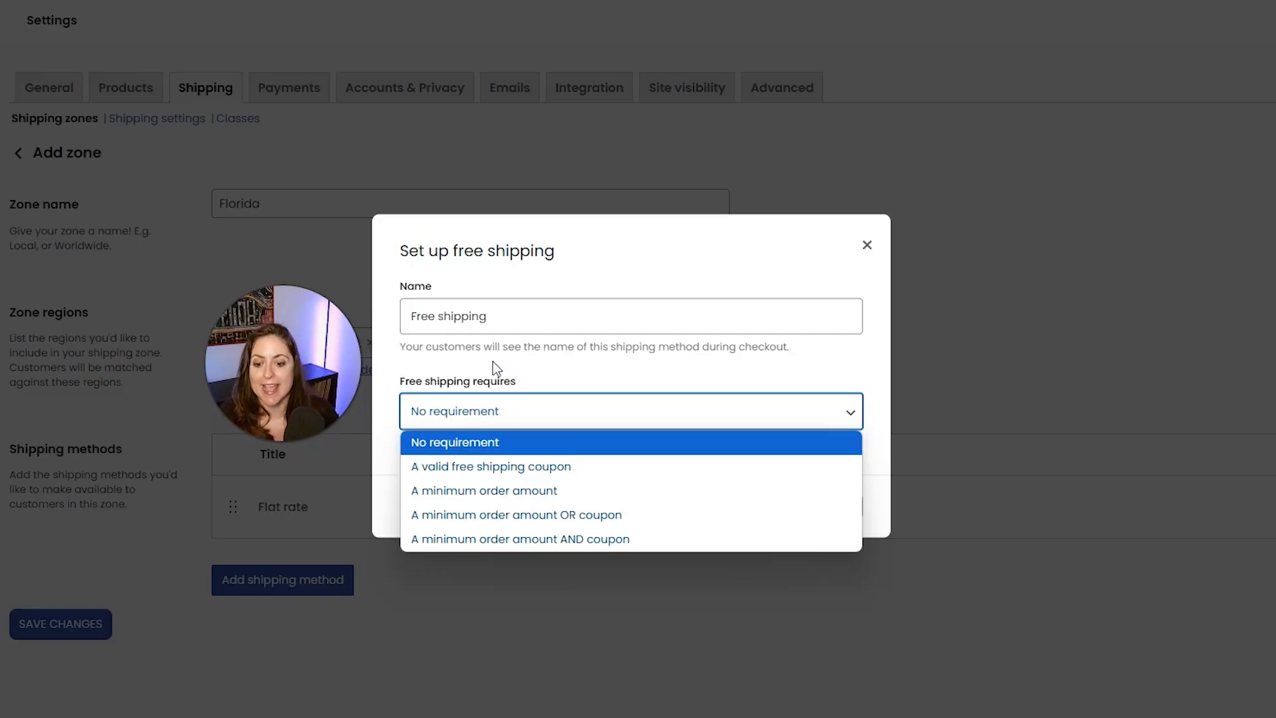
{"action": "left_click", "coordinate": [456, 491]}
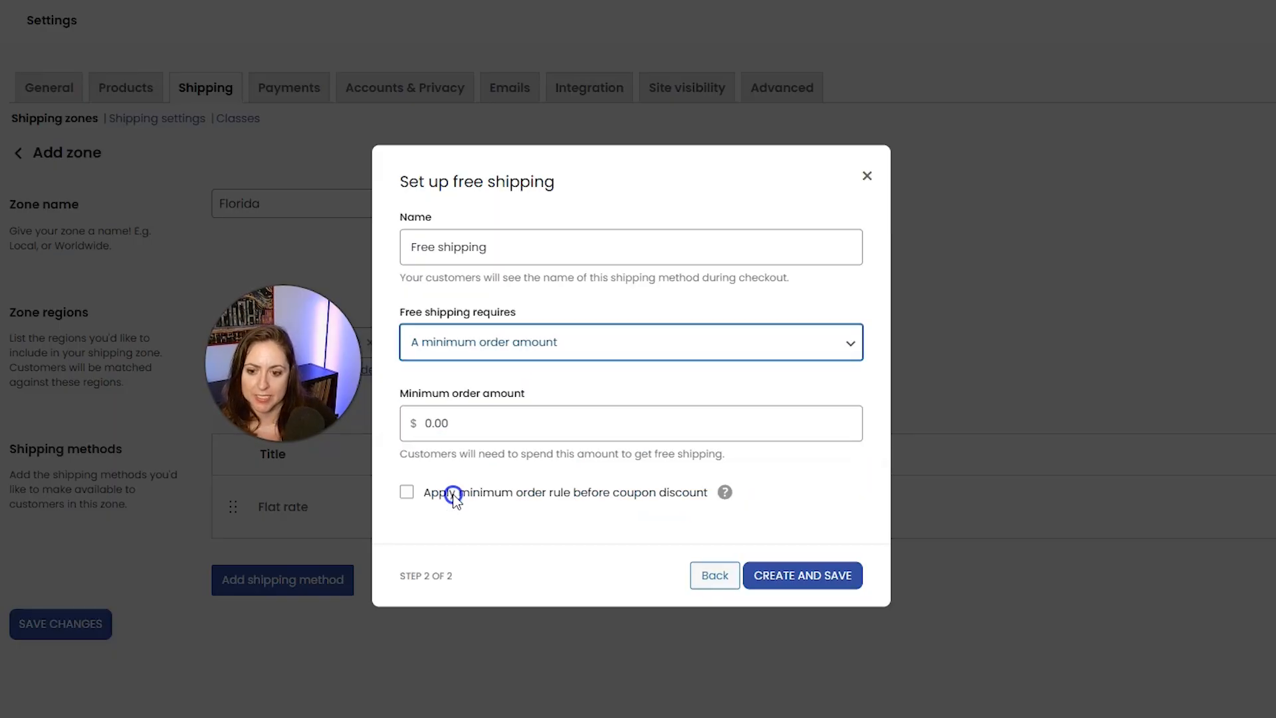
{"action": "left_click", "coordinate": [460, 427]}
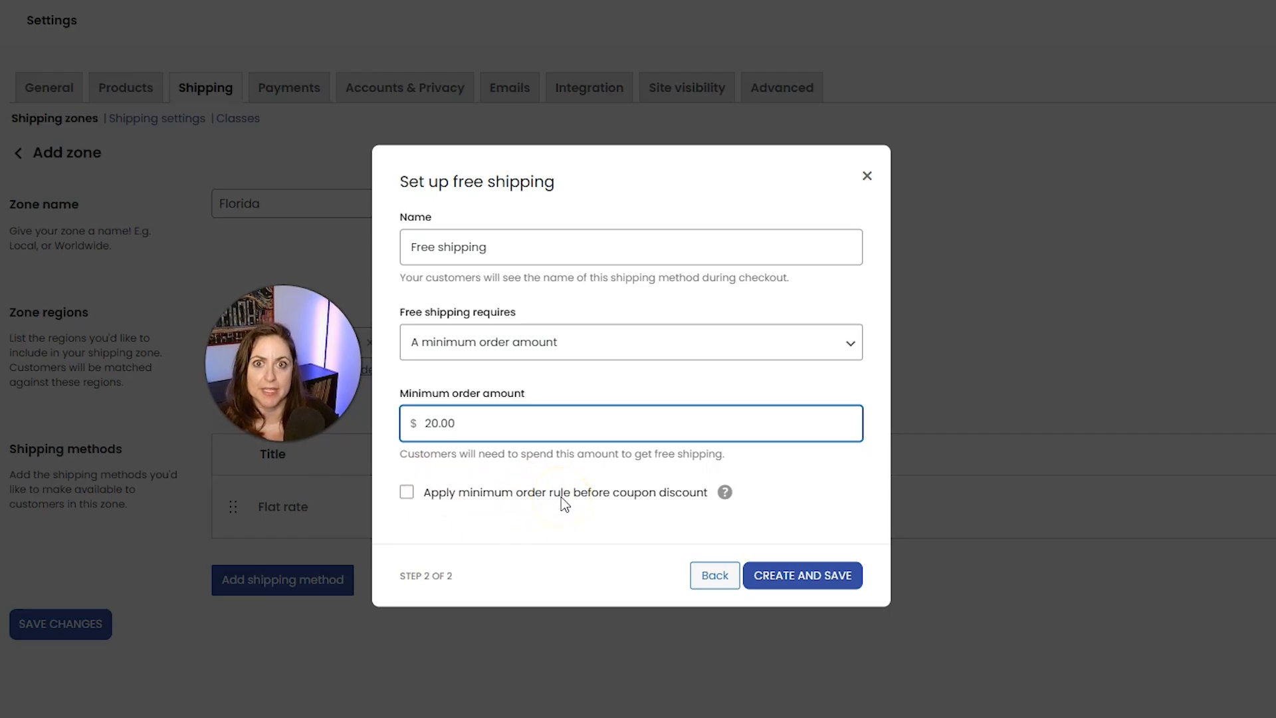
{"action": "left_click", "coordinate": [312, 507]}
{"action": "left_click", "coordinate": [805, 578]}
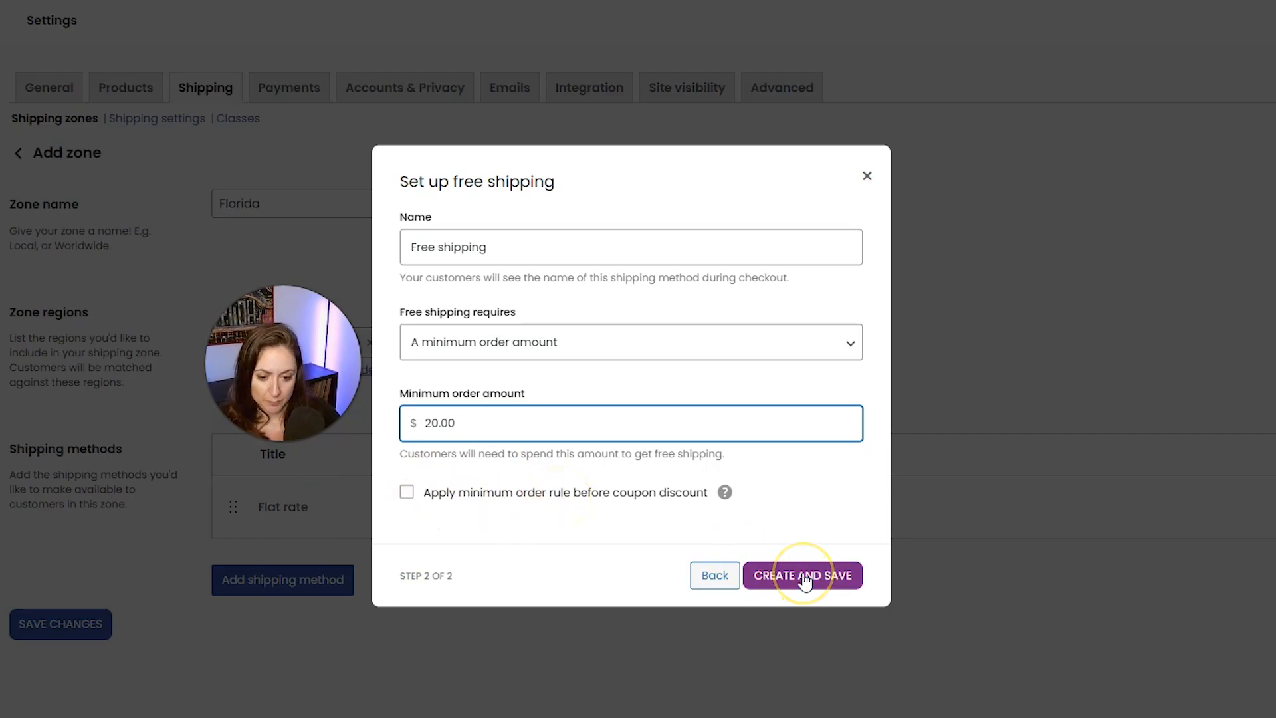
{"action": "left_click", "coordinate": [803, 576]}
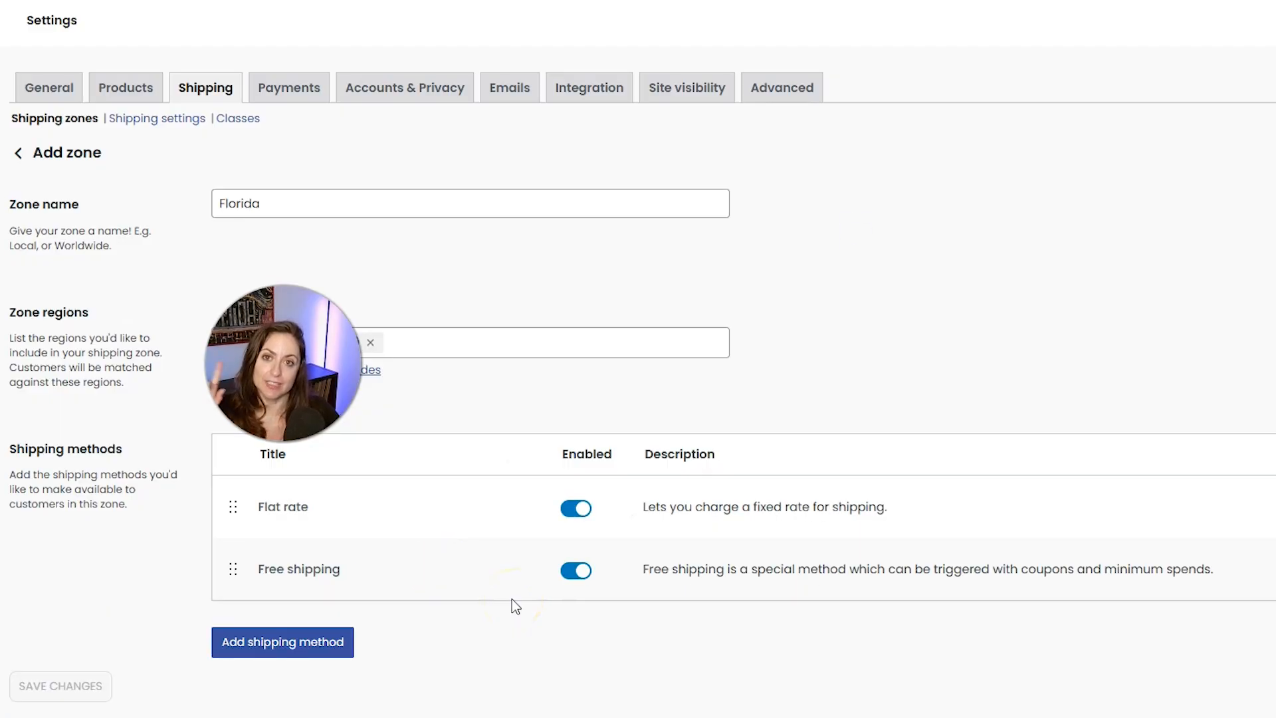
Add a local pickup shipping method with a cost of $10 to the Florida zone
{"action": "left_click", "coordinate": [345, 647]}
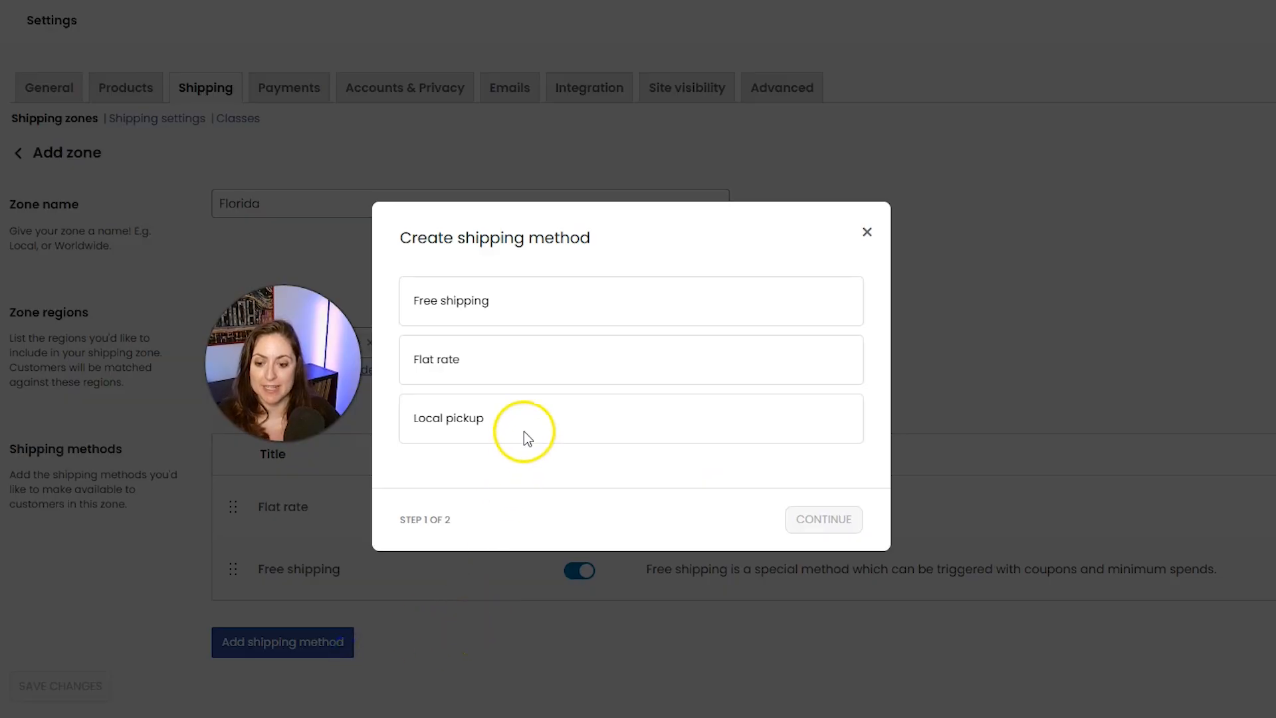
{"action": "left_click", "coordinate": [525, 432]}
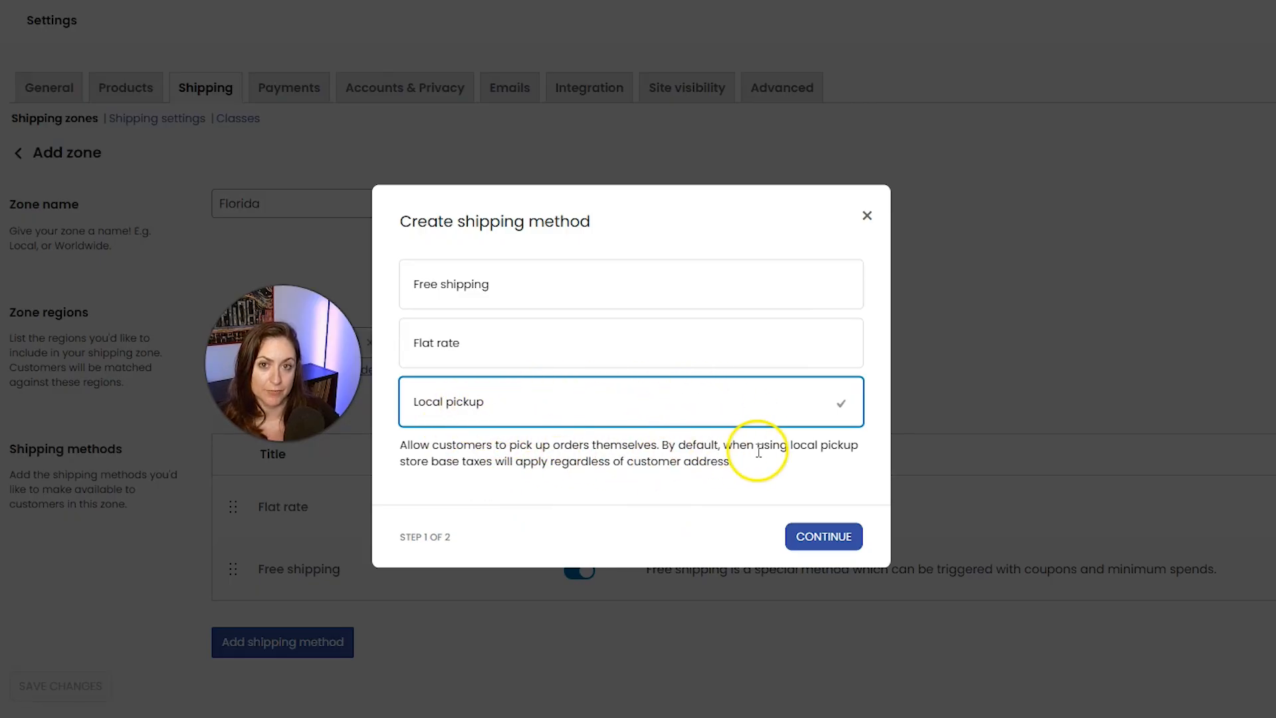
{"action": "left_click", "coordinate": [806, 550]}
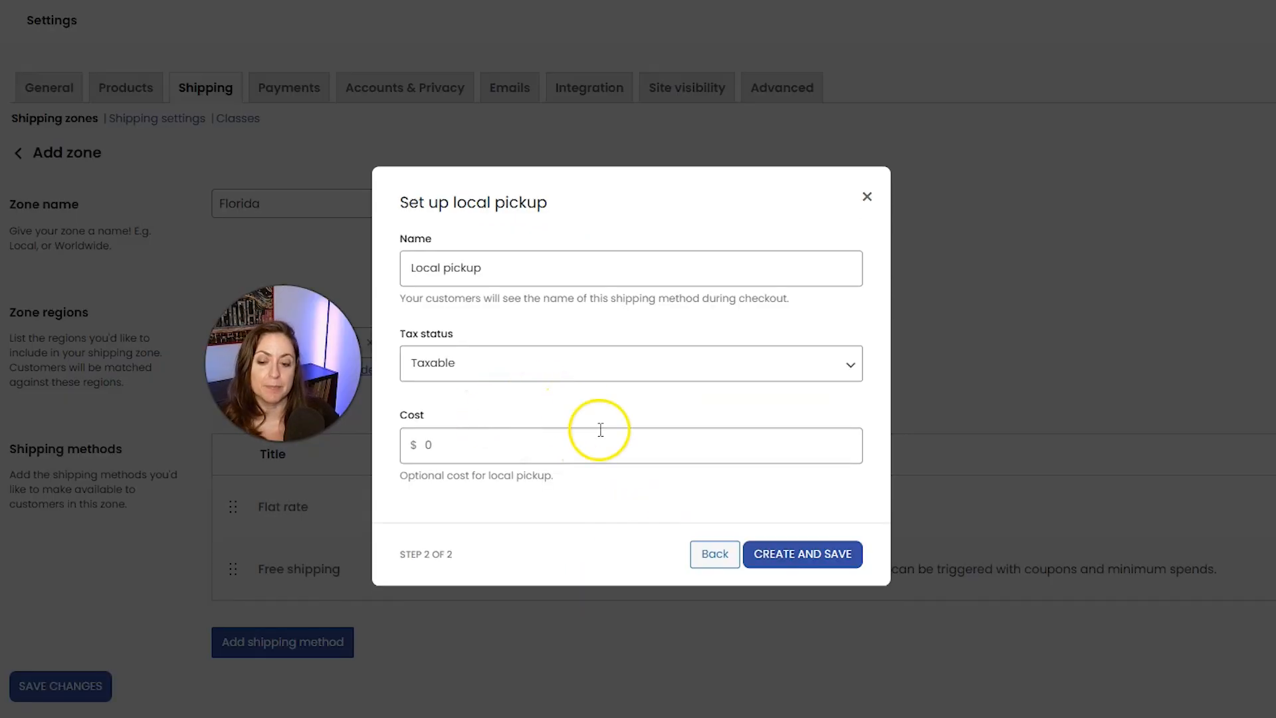
{"action": "left_click", "coordinate": [512, 456]}
{"action": "type", "text": "10"}
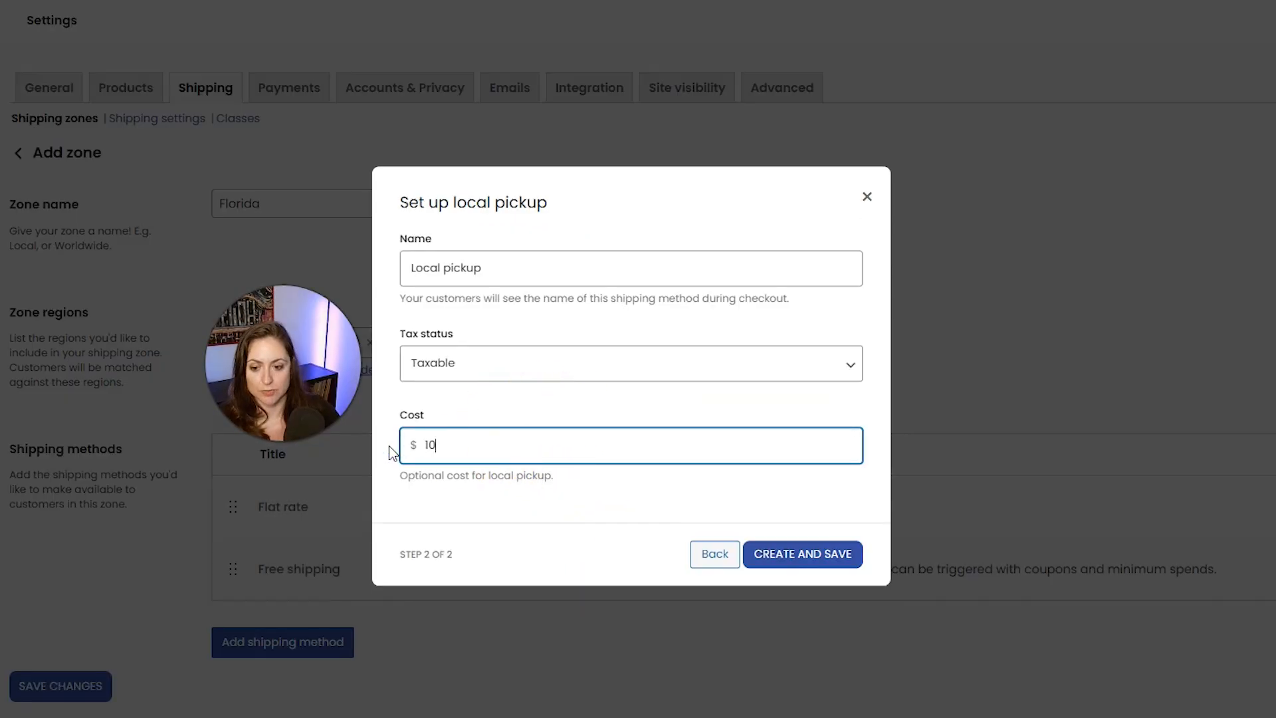
{"action": "left_click", "coordinate": [799, 557]}
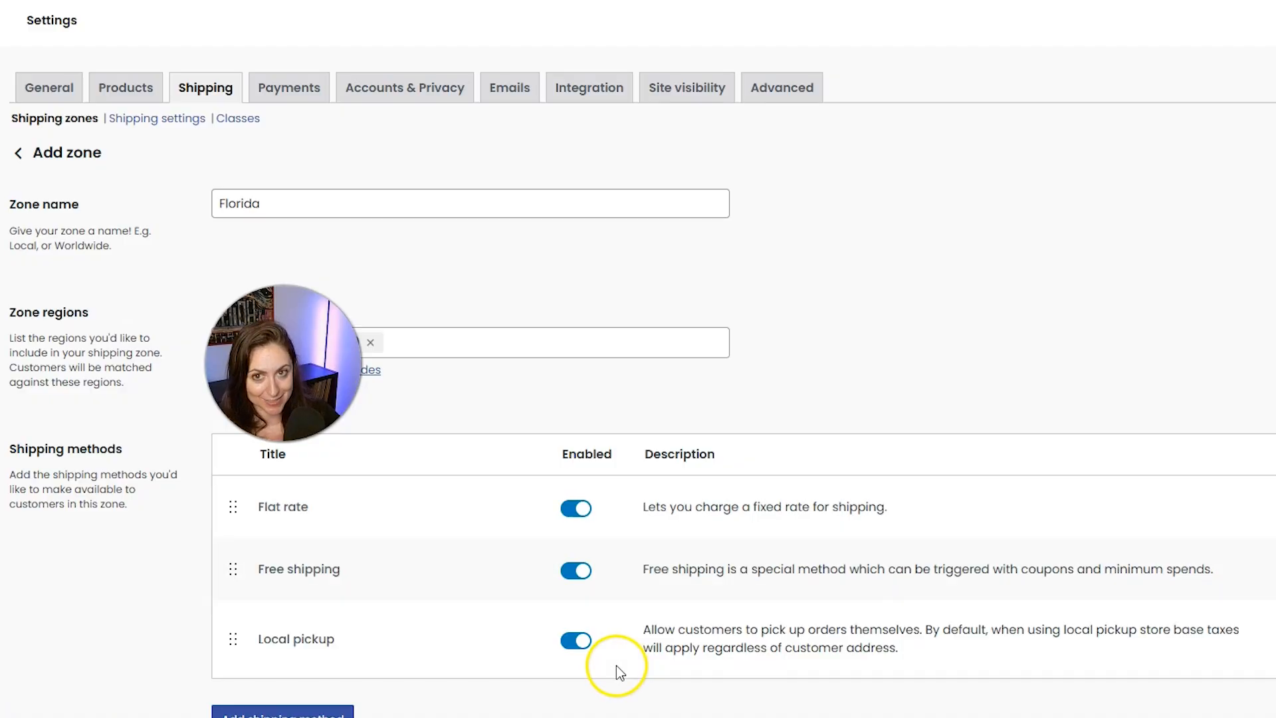
{"action": "scroll", "coordinate": [199, 390], "scroll_direction": "down", "scroll_amount": 2}
{"action": "scroll", "coordinate": [173, 384], "scroll_direction": "up", "scroll_amount": 2}
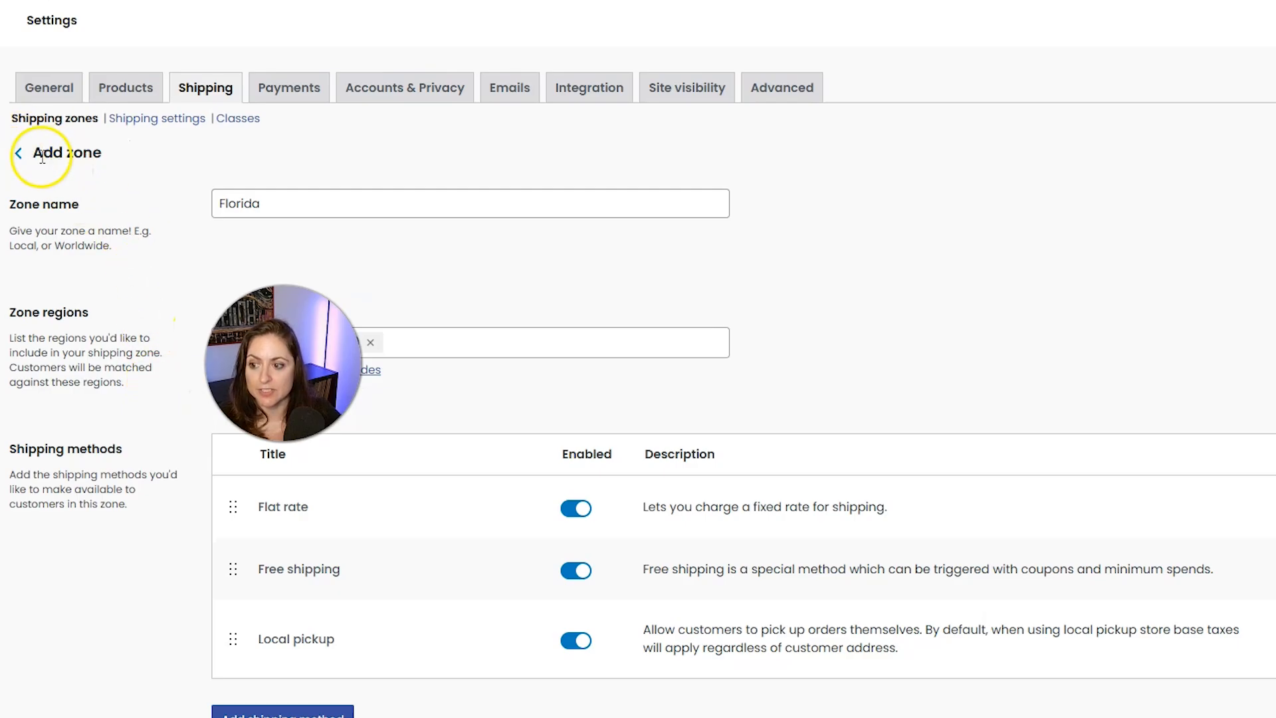
Edit the United States (US) zone and add a flat rate shipping method costing $20.00
{"action": "left_click", "coordinate": [19, 154]}
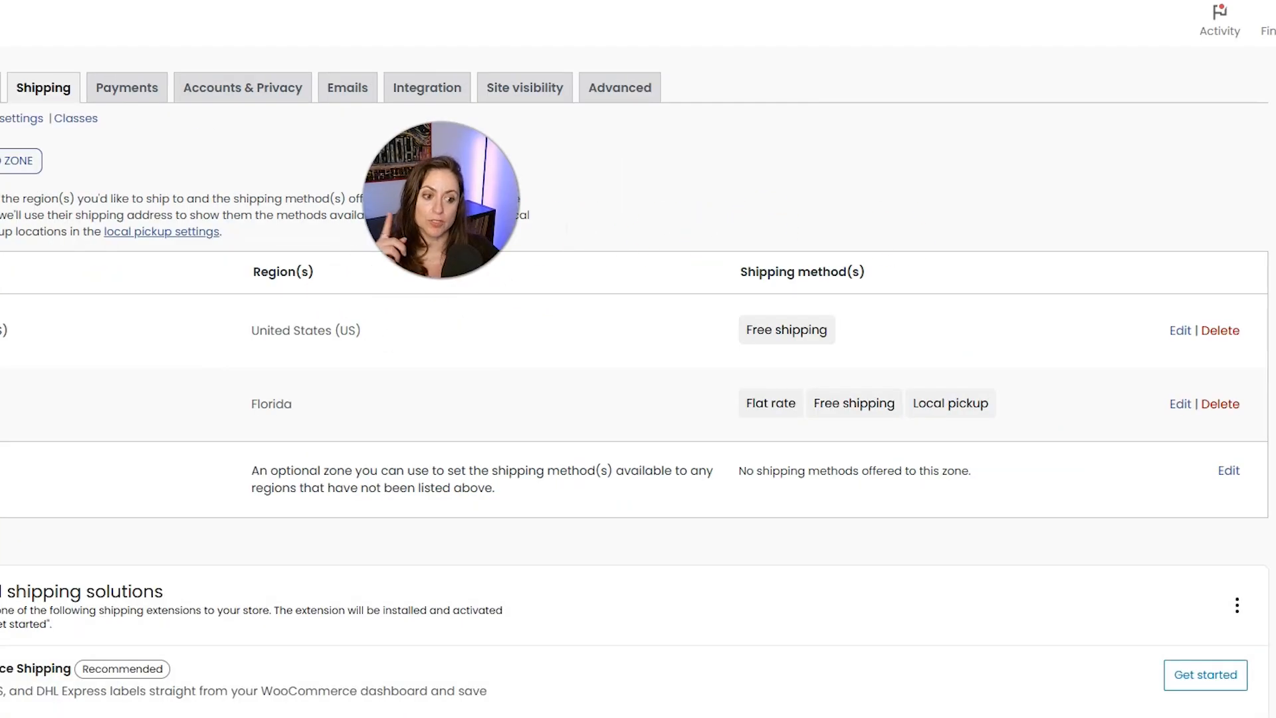
{"action": "left_click", "coordinate": [1186, 336]}
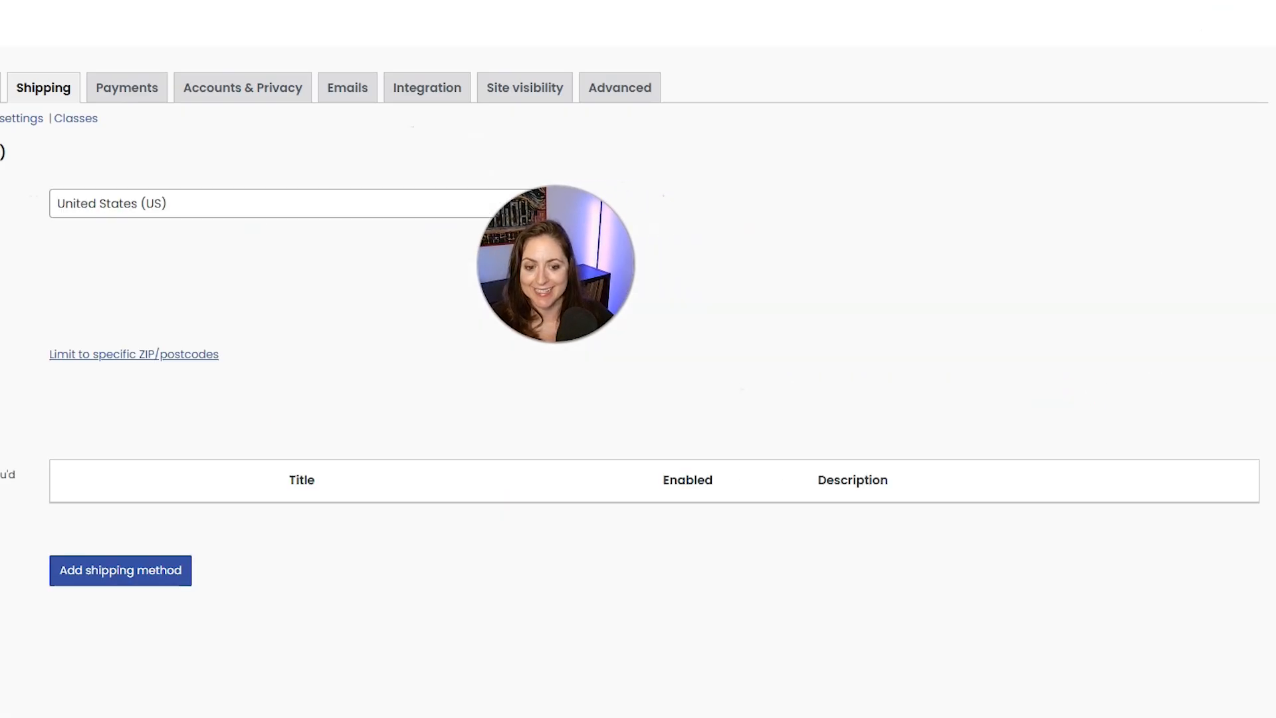
{"action": "left_click", "coordinate": [141, 573]}
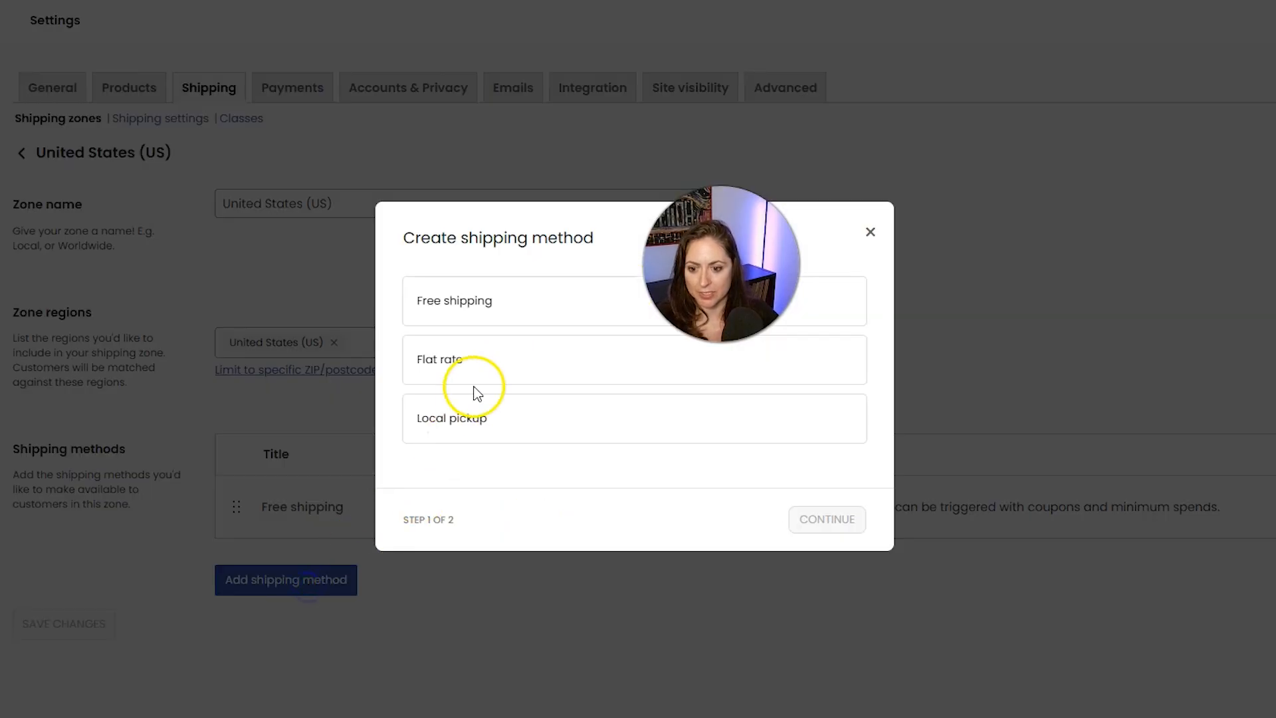
{"action": "left_click", "coordinate": [508, 357]}
{"action": "left_click", "coordinate": [825, 526]}
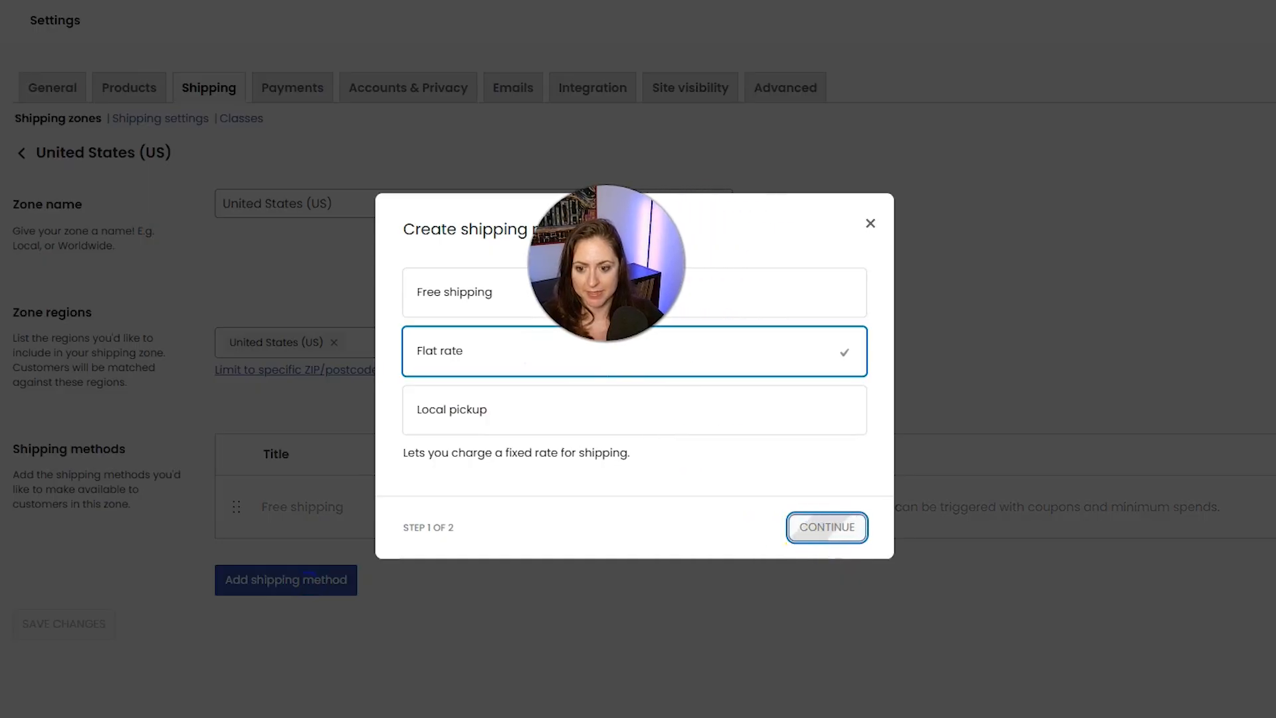
{"action": "left_click", "coordinate": [416, 449]}
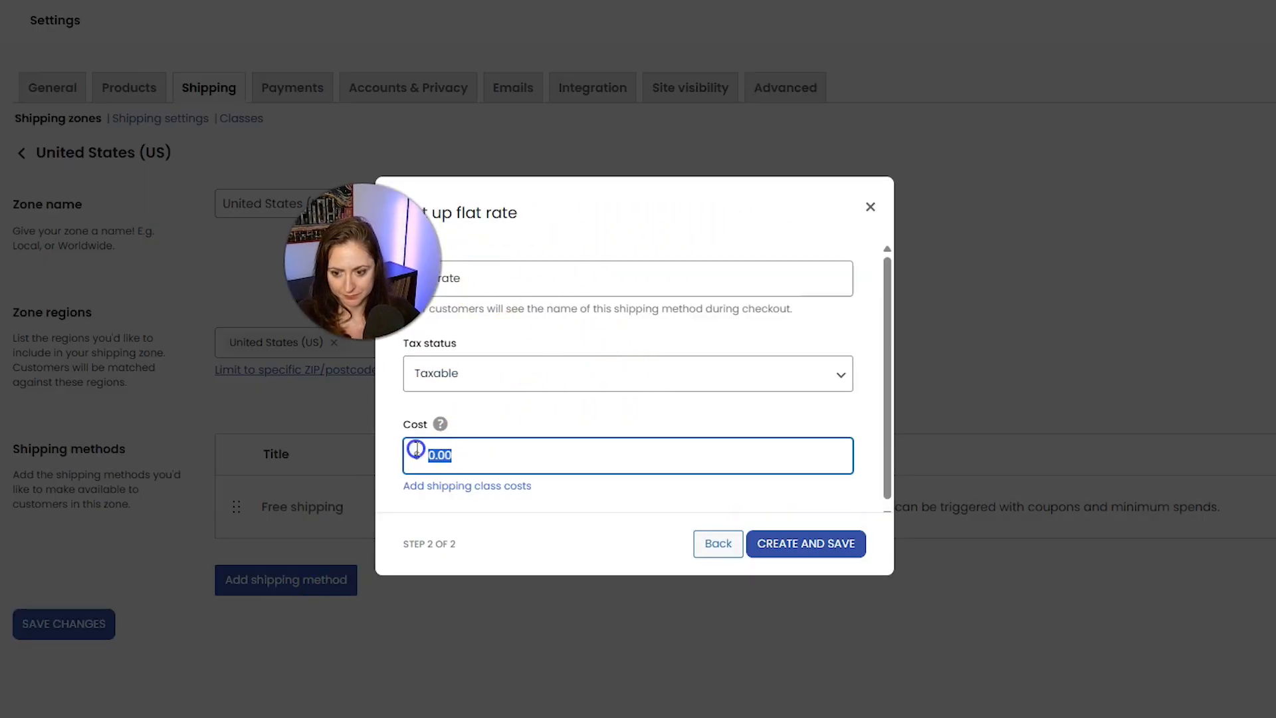
{"action": "type", "text": "200"}
{"action": "key", "text": "BackSpace"}
{"action": "type", "text": ".00"}
{"action": "left_click", "coordinate": [831, 562]}
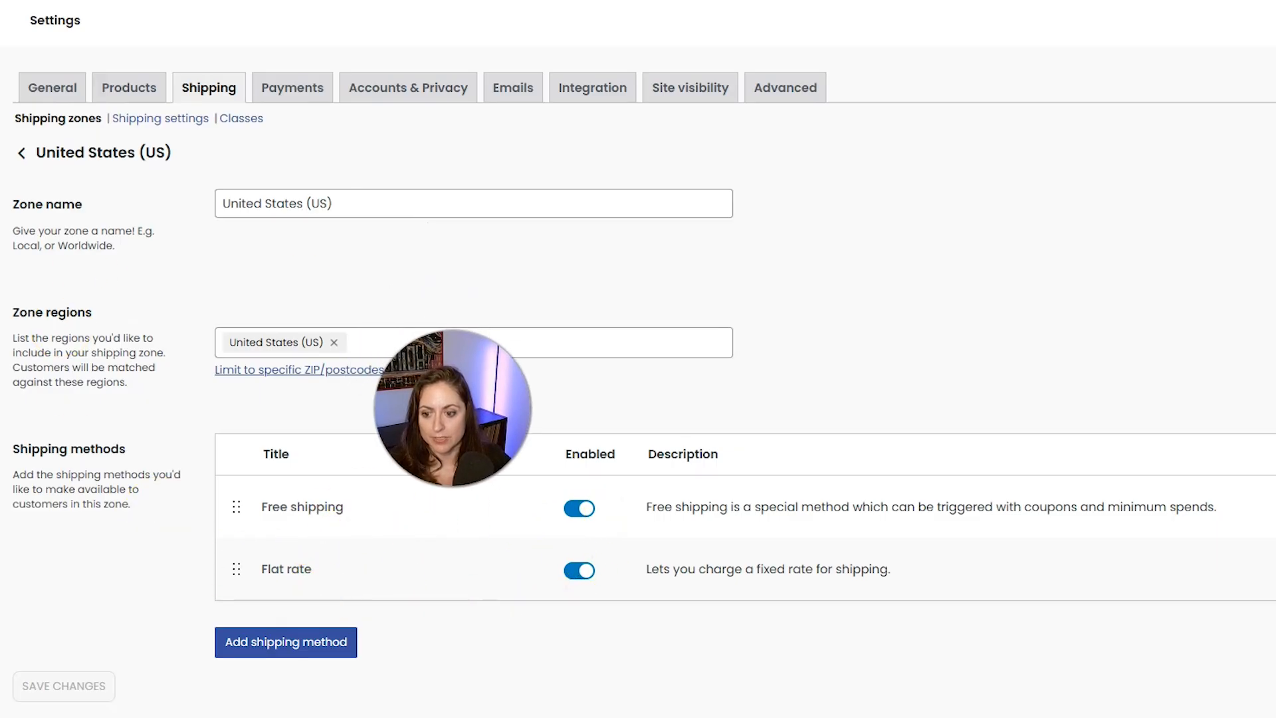
Disable free shipping for the United States (US) zone and save the zone's changes
{"action": "left_click", "coordinate": [580, 511]}
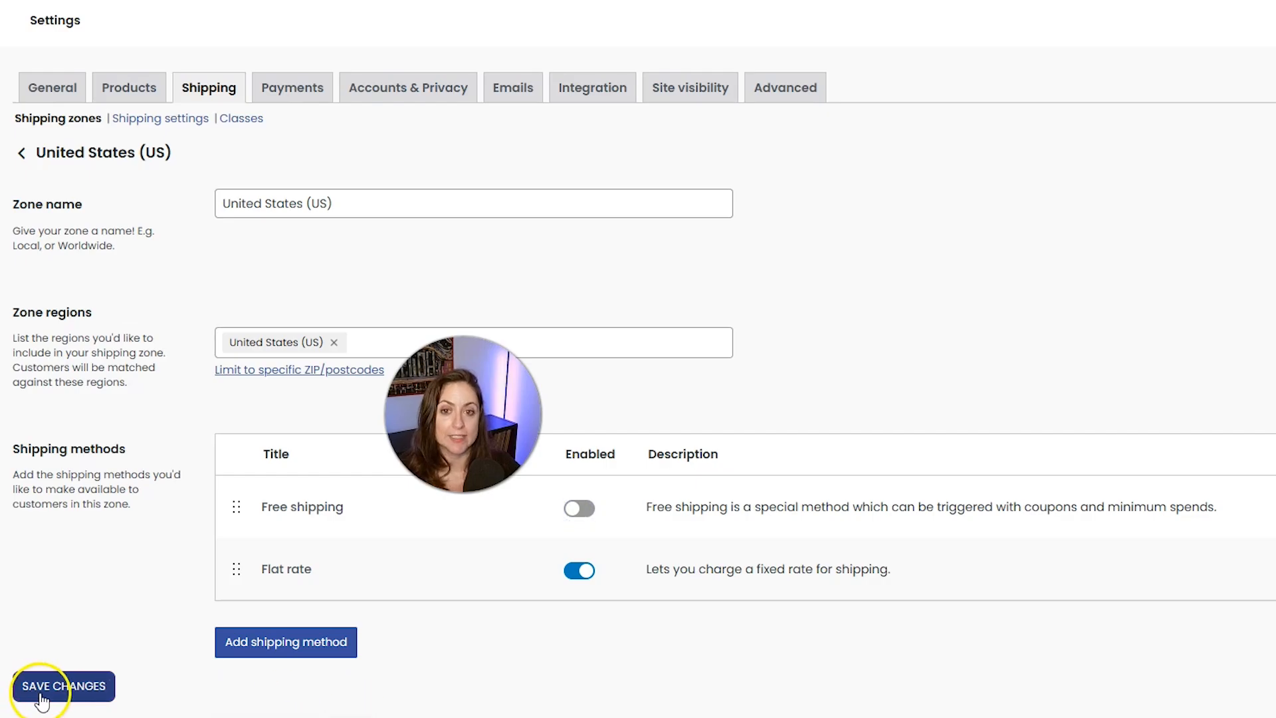
{"action": "left_click", "coordinate": [41, 695]}
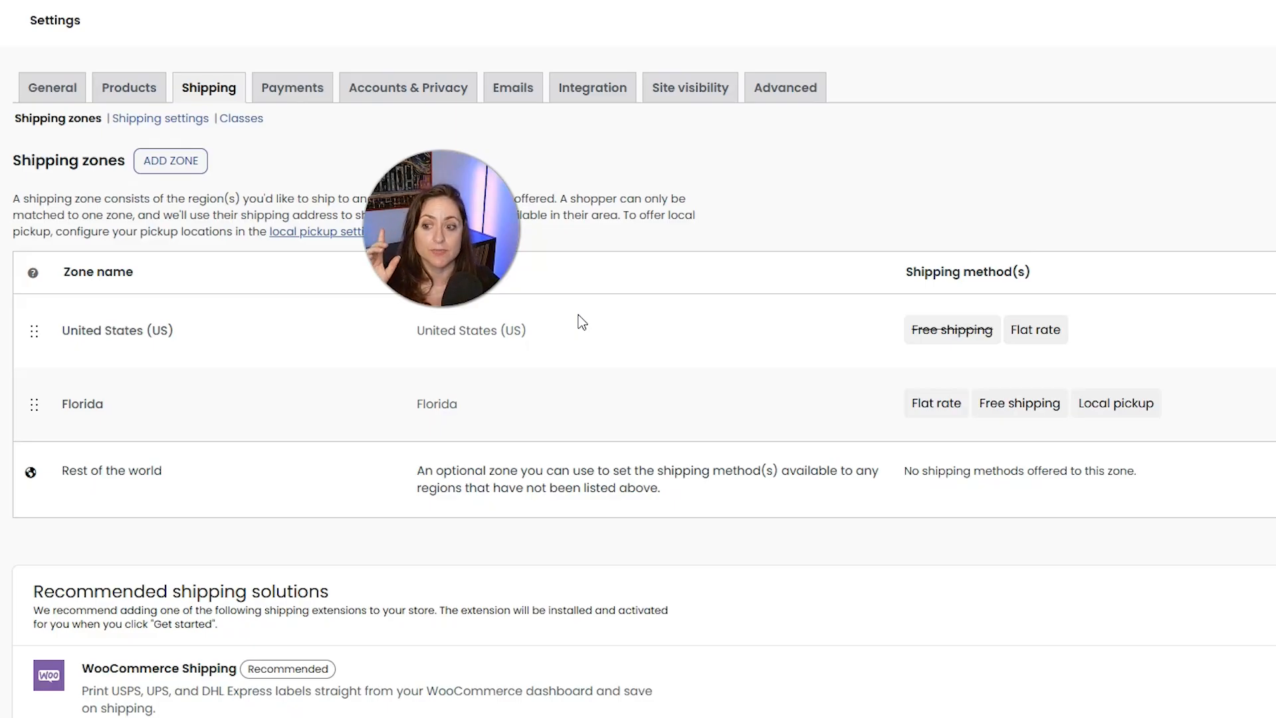
Create a shipping class named "Small" with the slug "small" and the description "This is smaller items with cheaper postage"
{"action": "left_click", "coordinate": [232, 119]}
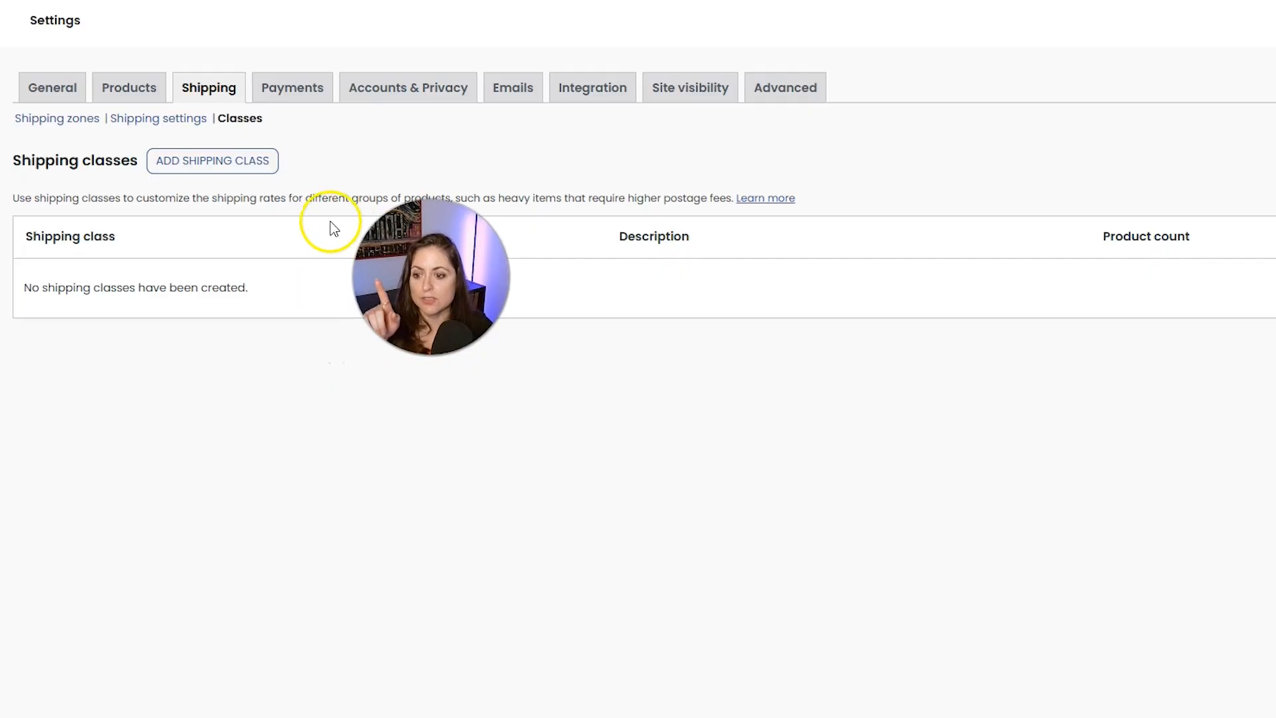
{"action": "left_click", "coordinate": [265, 170]}
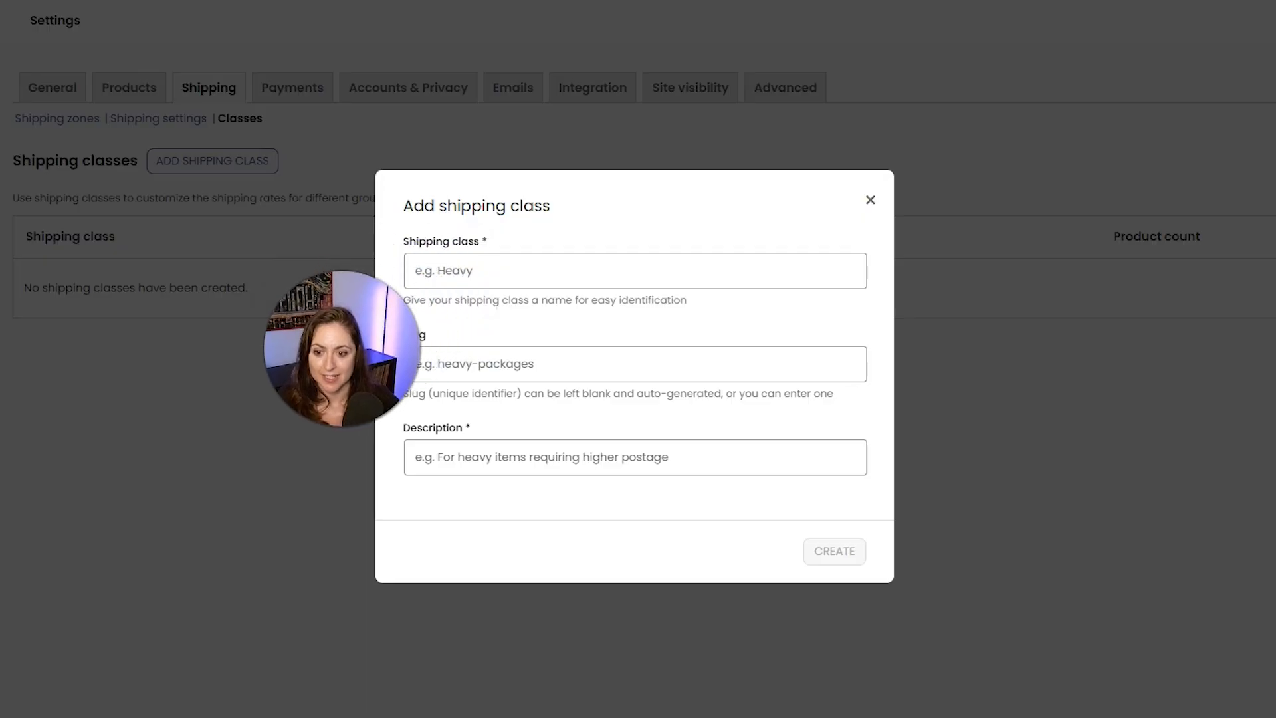
{"action": "left_click", "coordinate": [563, 260]}
{"action": "type", "text": "Small"}
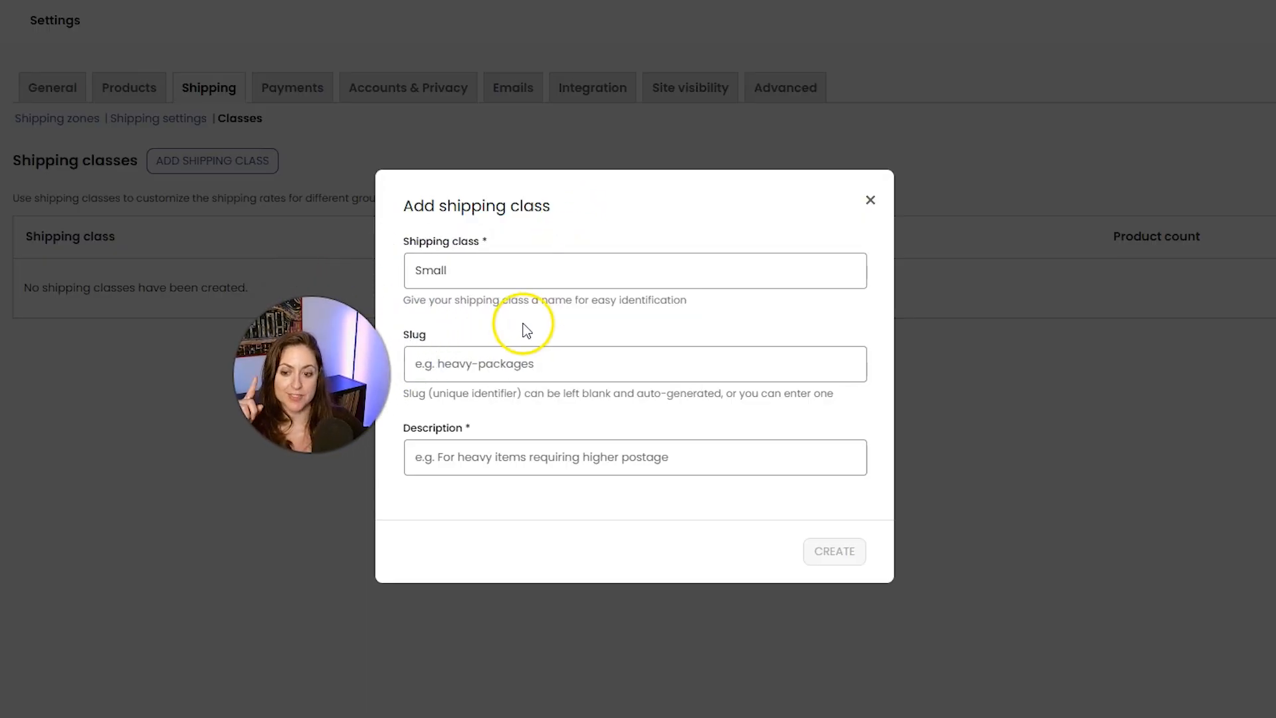
{"action": "left_click", "coordinate": [496, 363]}
{"action": "type", "text": "small"}
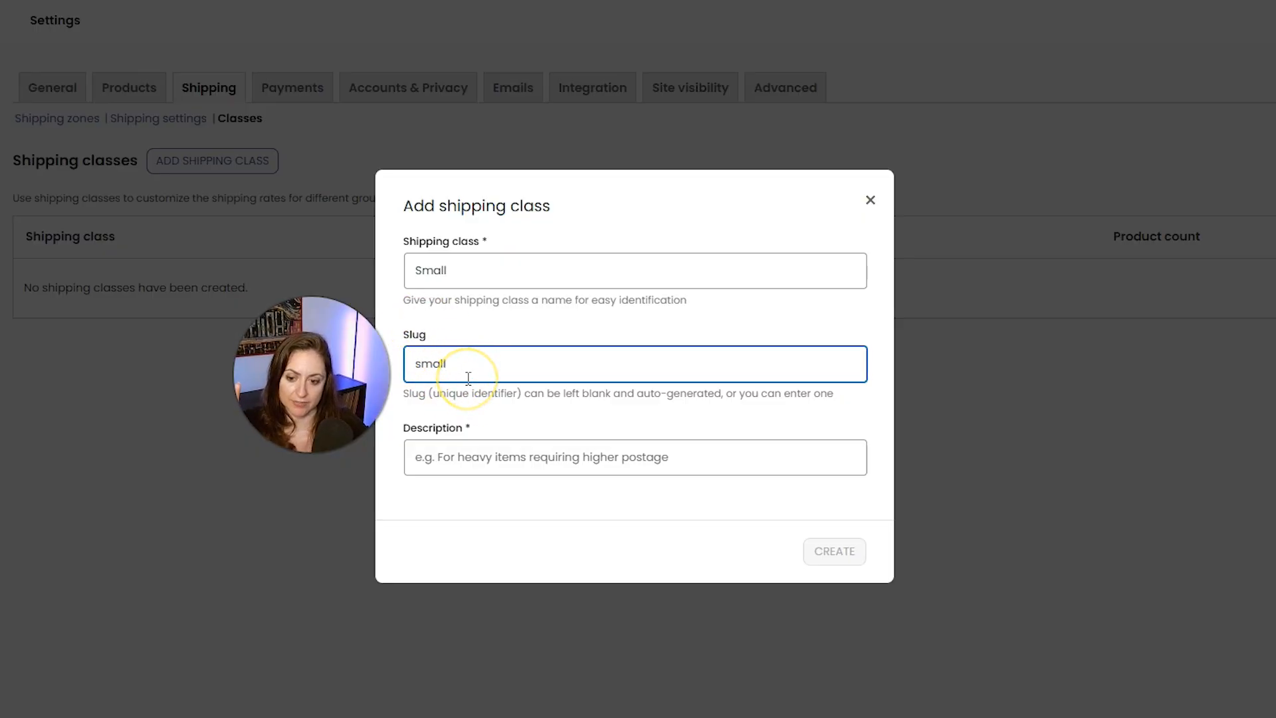
{"action": "left_click", "coordinate": [536, 490]}
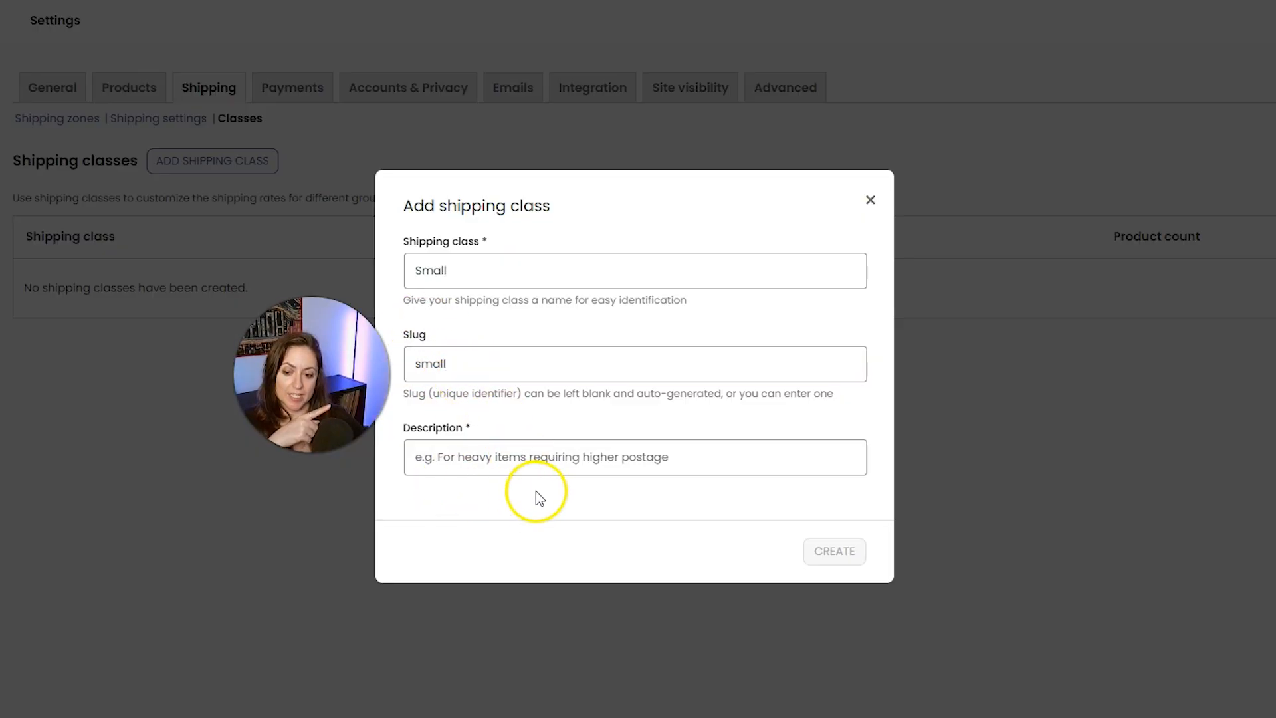
{"action": "left_click", "coordinate": [524, 457]}
{"action": "type", "text": "This is smaller items with cheaper postage"}
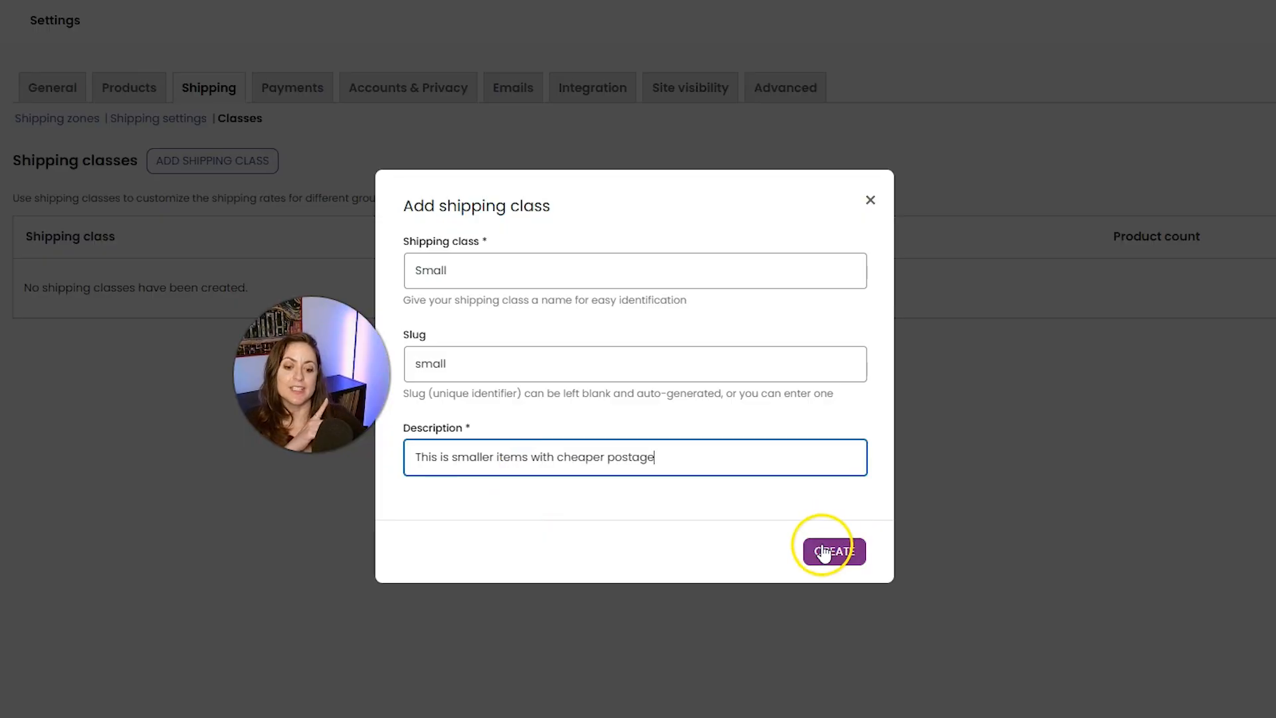
{"action": "left_click", "coordinate": [835, 554]}
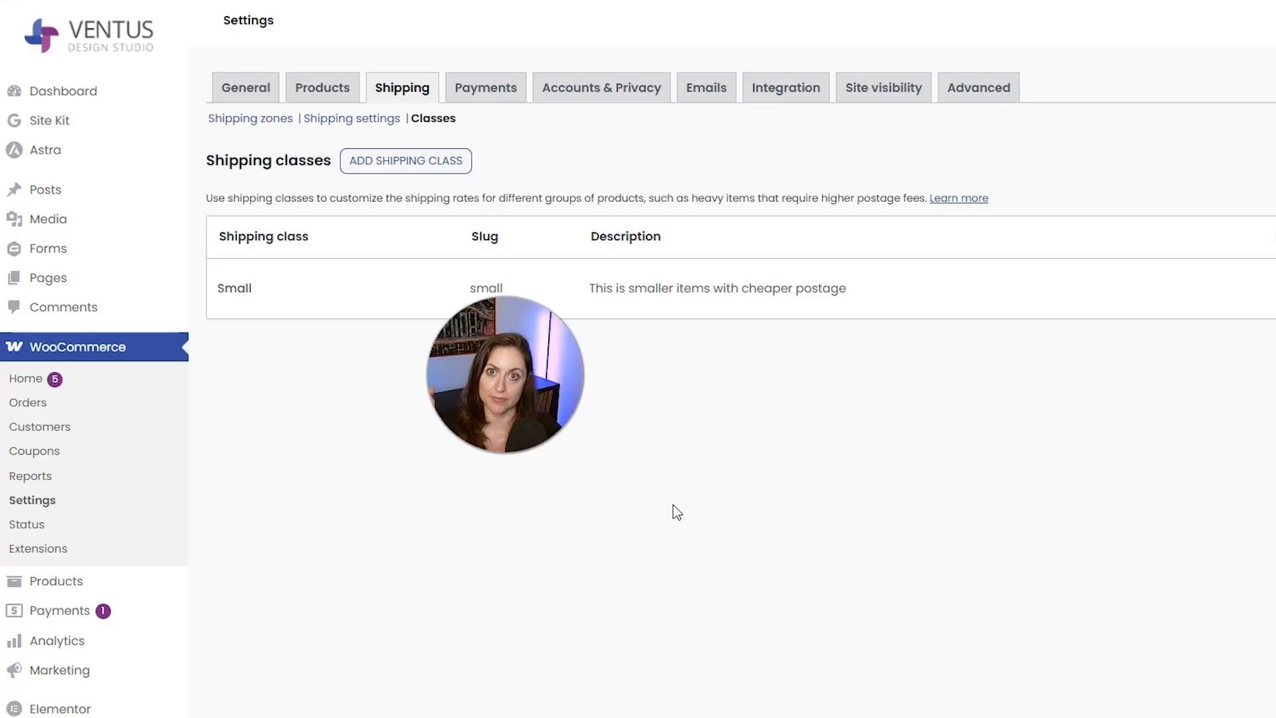
Assign the Small shipping class to the existing Feather product and update the product
{"action": "left_click", "coordinate": [113, 590]}
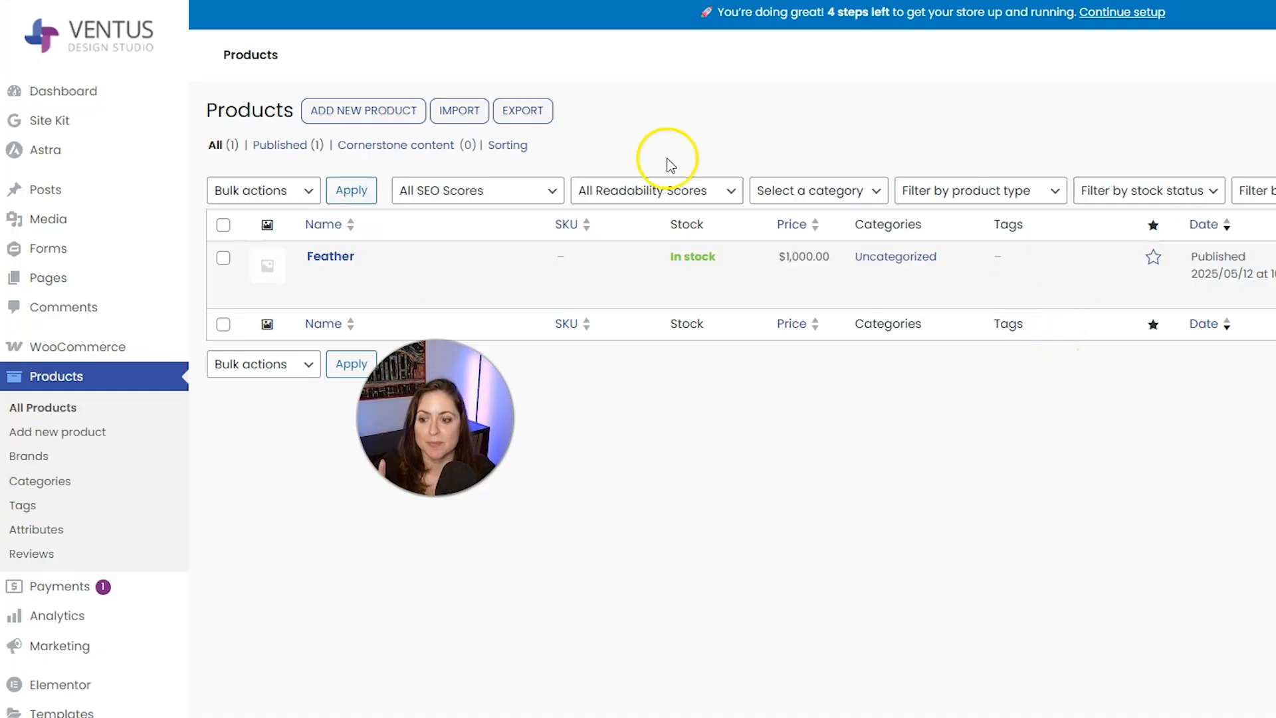
{"action": "mouse_move", "coordinate": [251, 277]}
{"action": "left_click", "coordinate": [447, 276]}
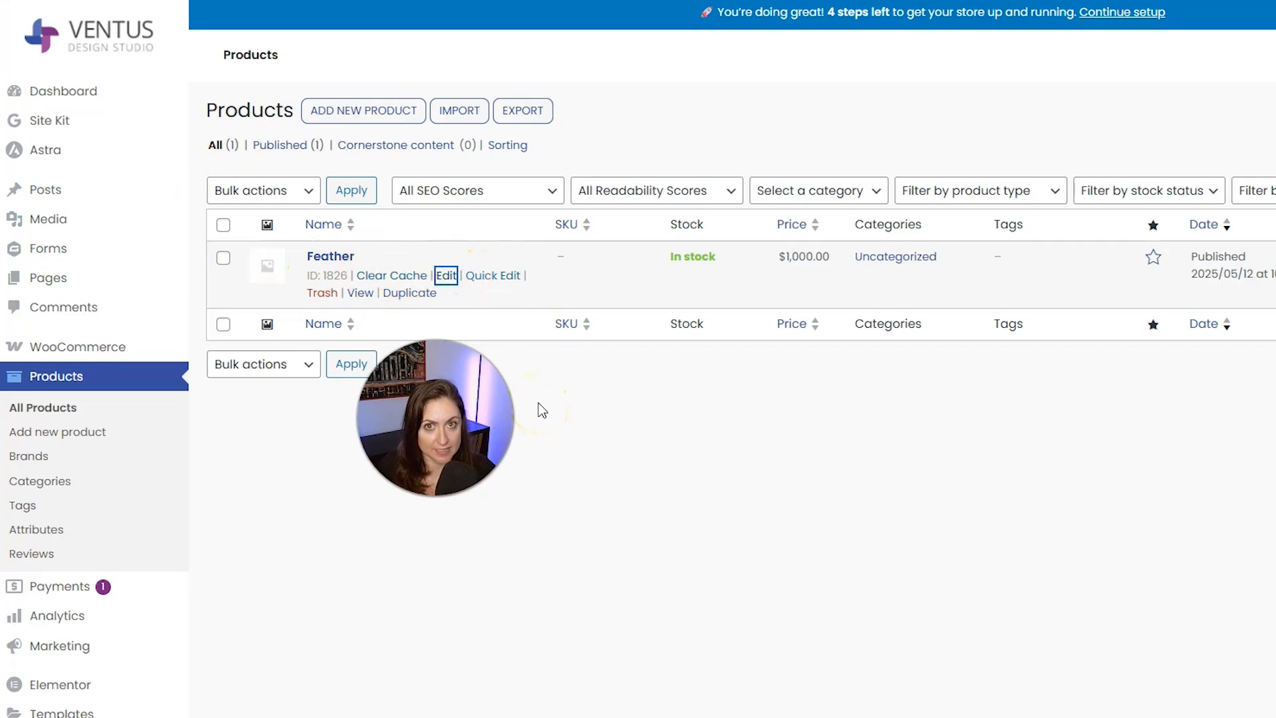
{"action": "scroll", "coordinate": [575, 393], "scroll_direction": "down", "scroll_amount": 6}
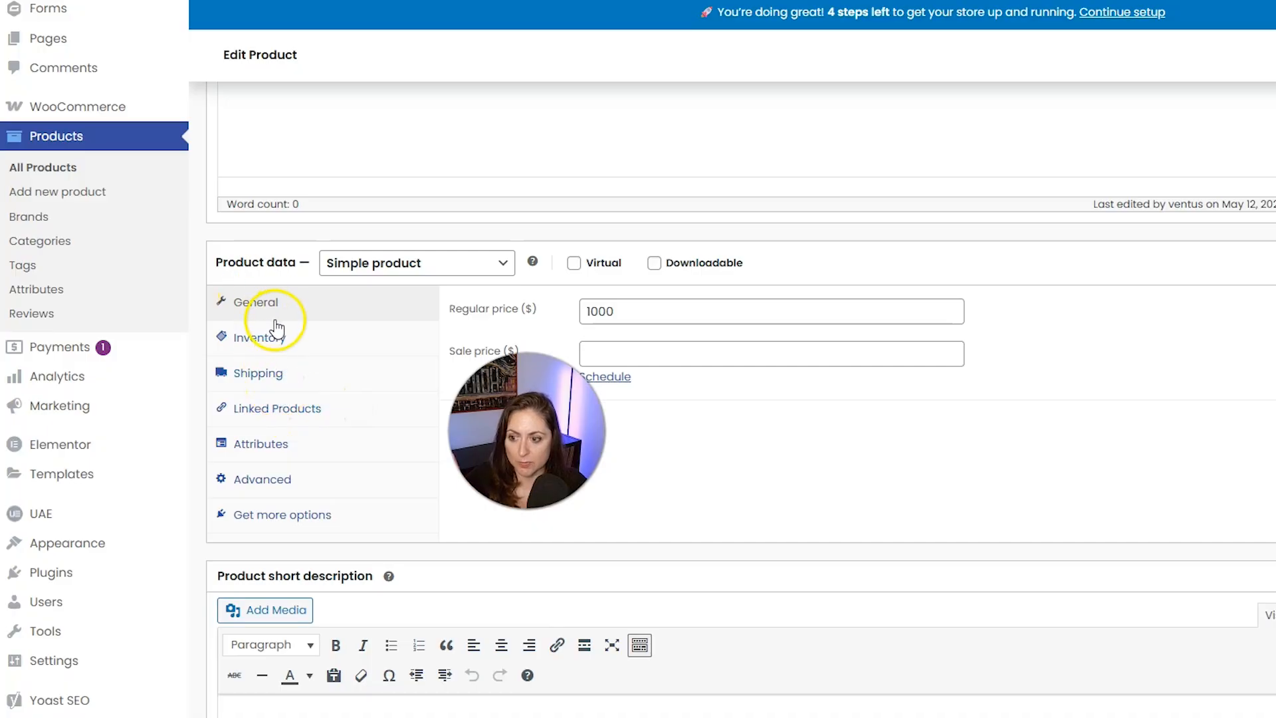
{"action": "left_click", "coordinate": [274, 387]}
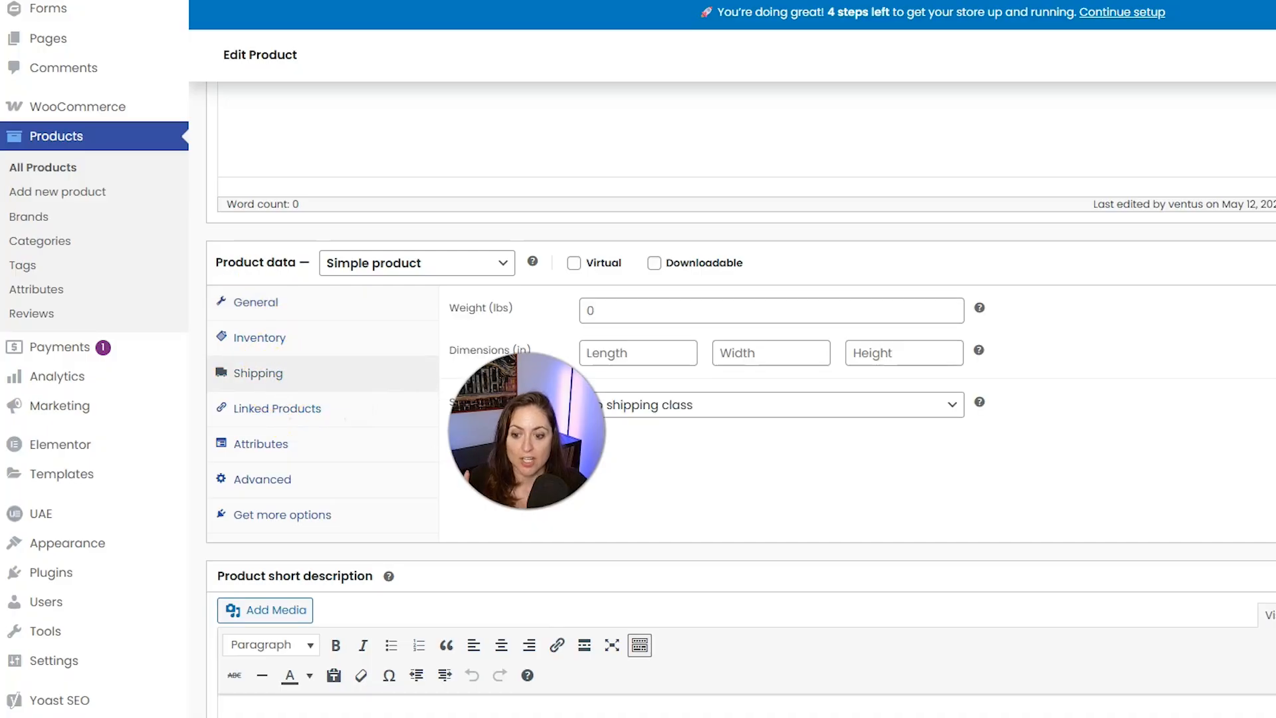
{"action": "left_click", "coordinate": [595, 406]}
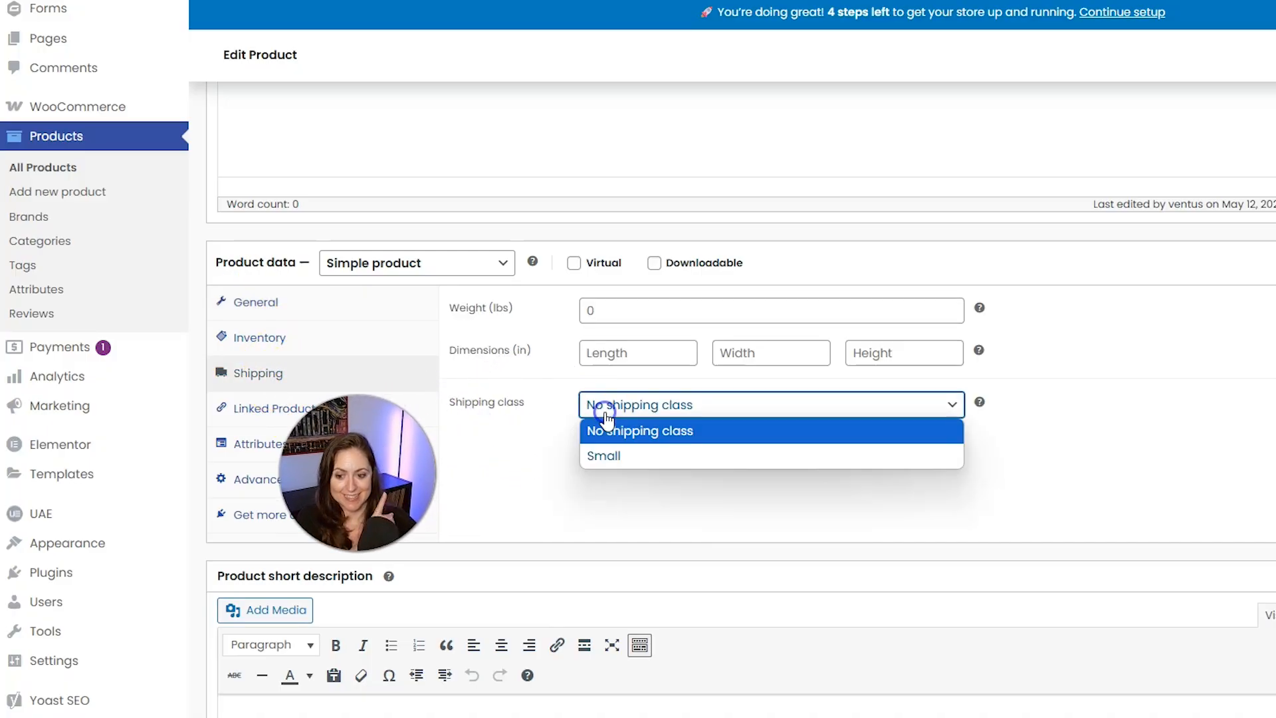
{"action": "left_click", "coordinate": [614, 452]}
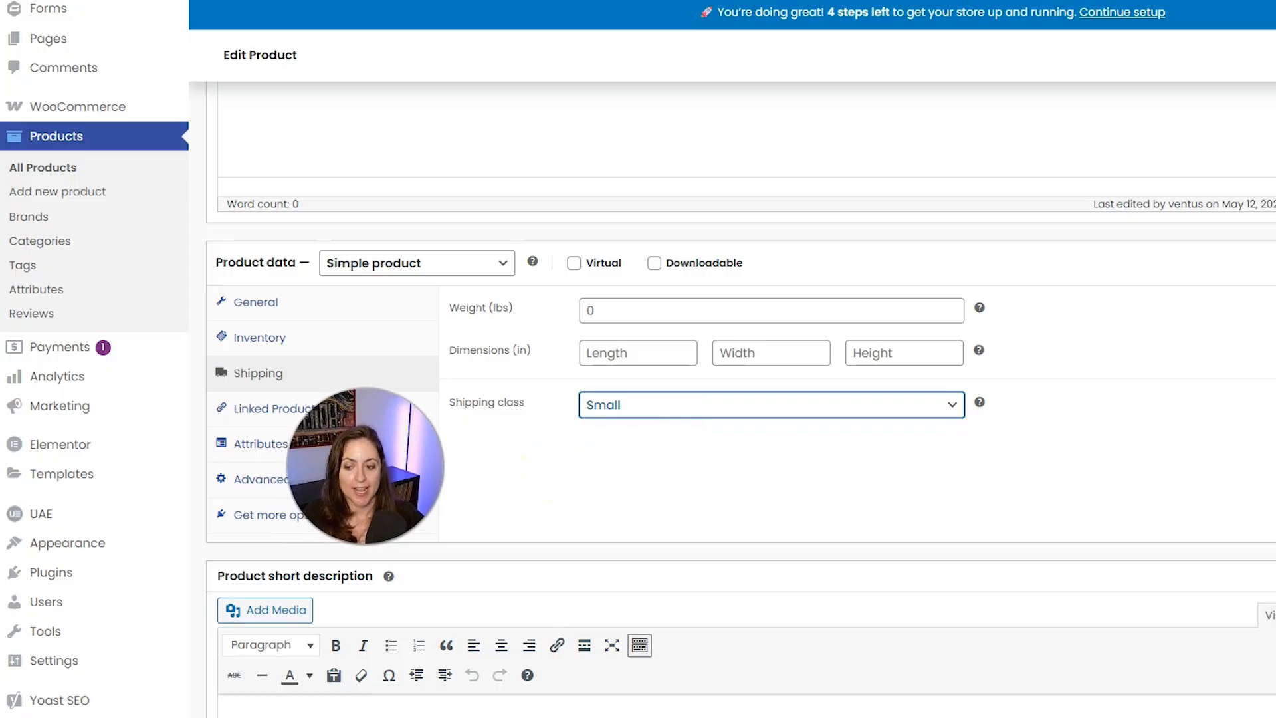
{"action": "scroll", "coordinate": [384, 436], "scroll_direction": "up", "scroll_amount": 6}
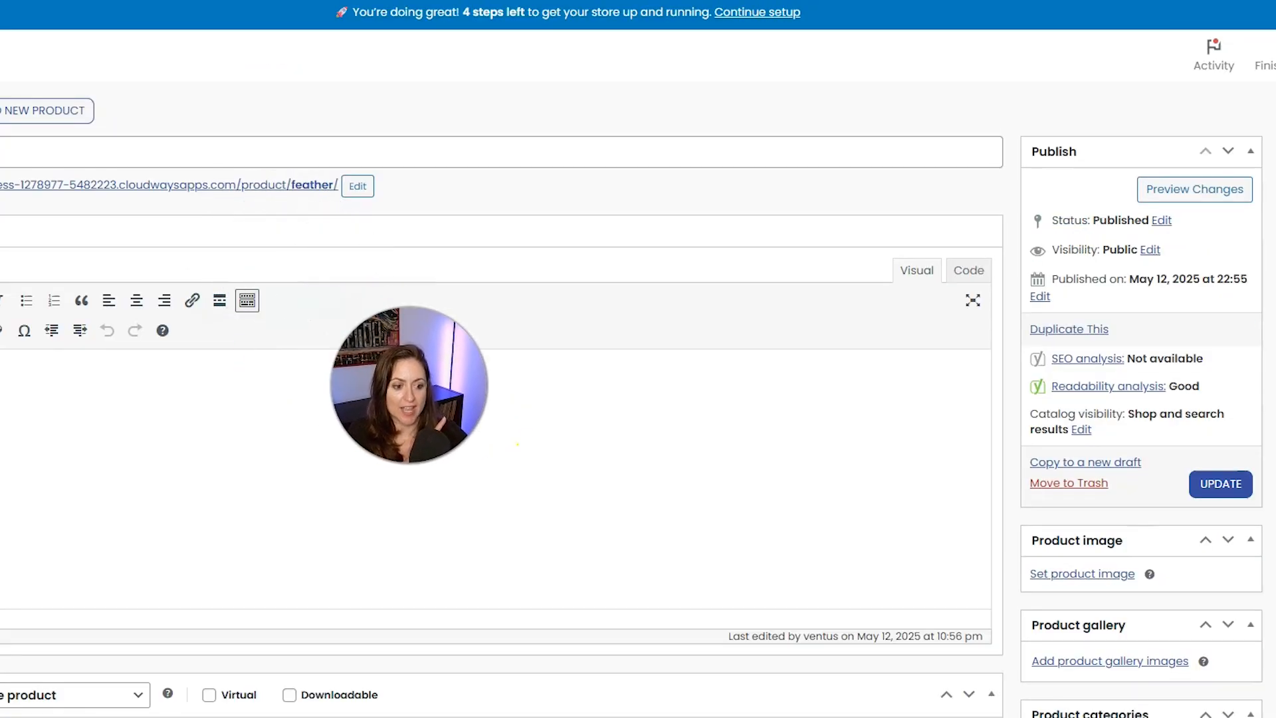
{"action": "left_click", "coordinate": [1218, 484]}
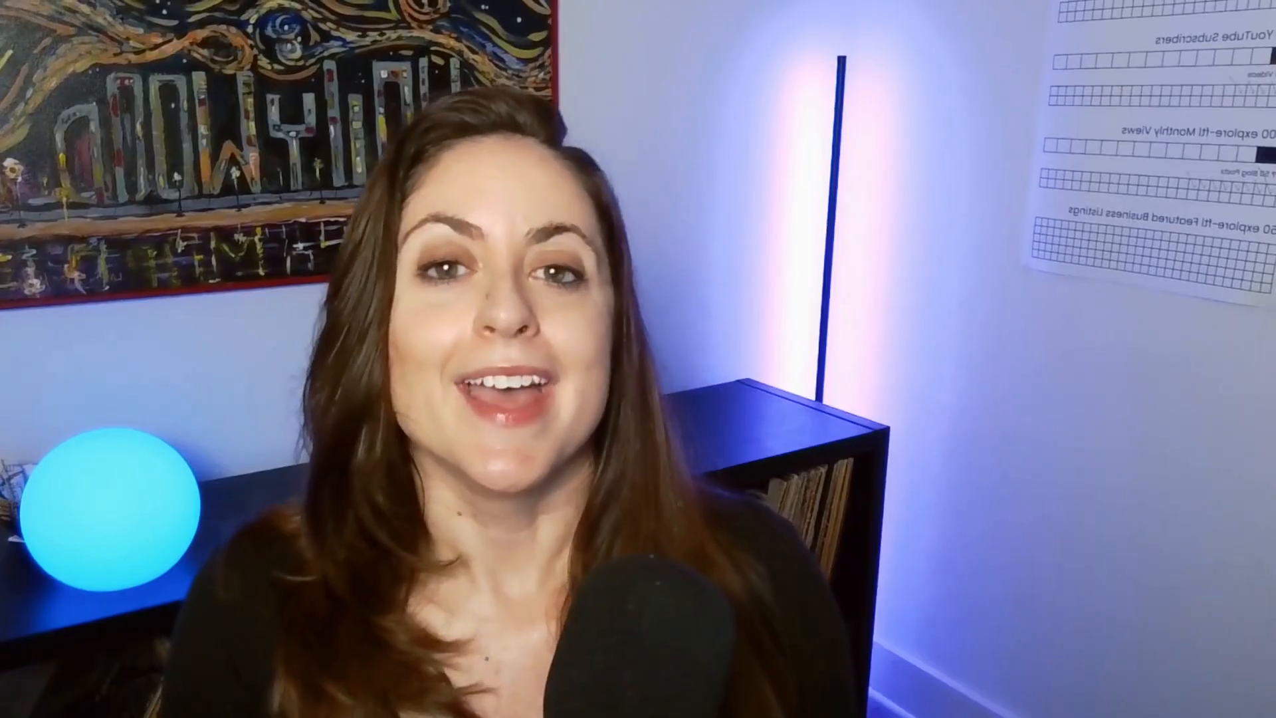